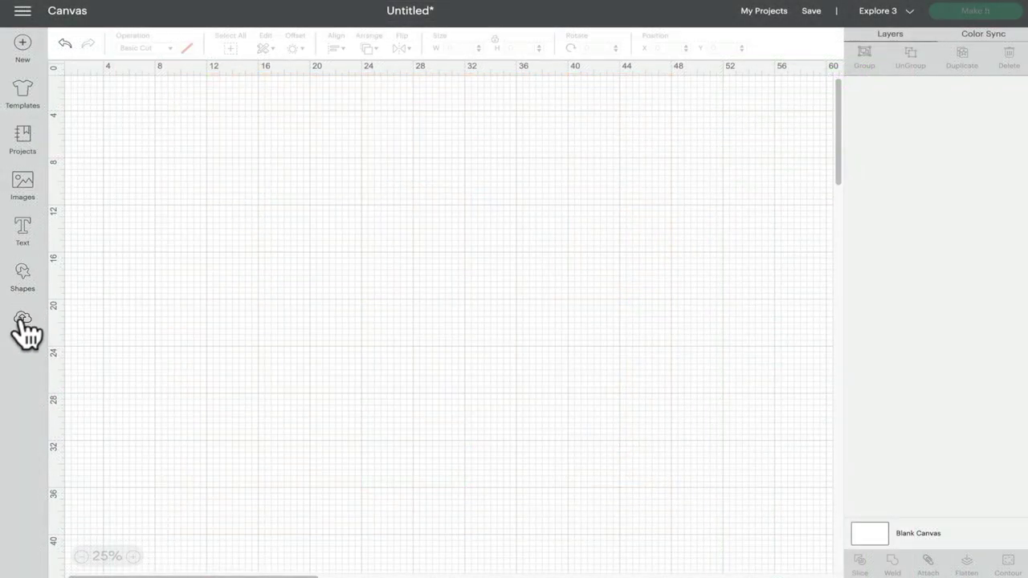
Upload entire_nutcracker_separated.svg from the SVG Files folder as a new image
{"action": "left_click", "coordinate": [23, 320]}
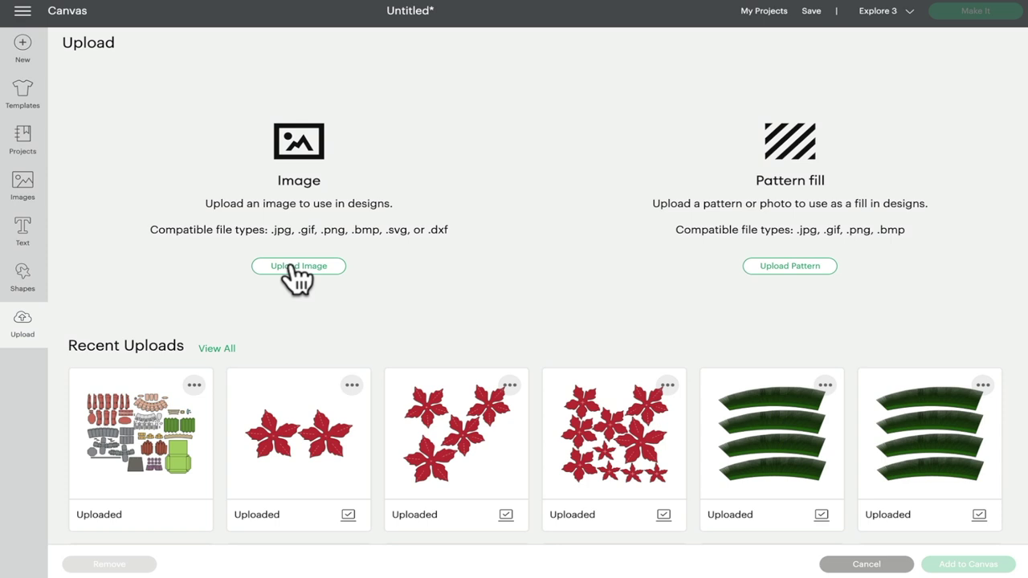
{"action": "left_click", "coordinate": [293, 267]}
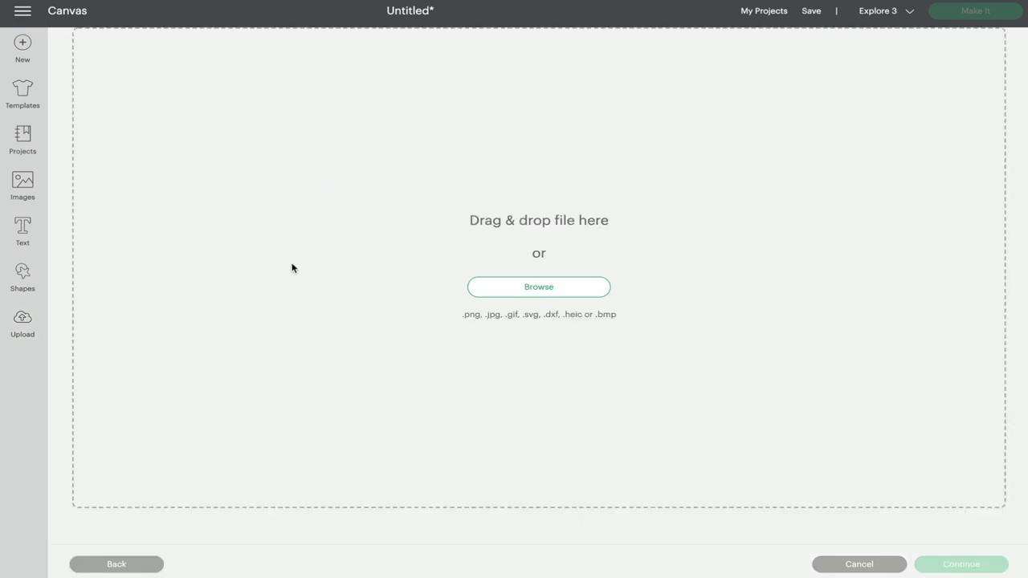
{"action": "left_click", "coordinate": [497, 288]}
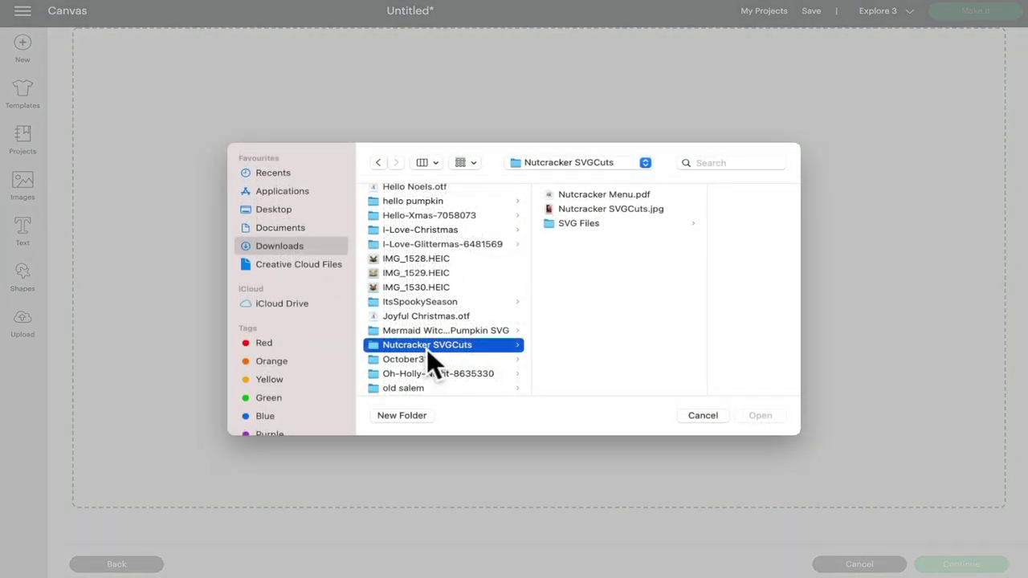
{"action": "left_click", "coordinate": [573, 224]}
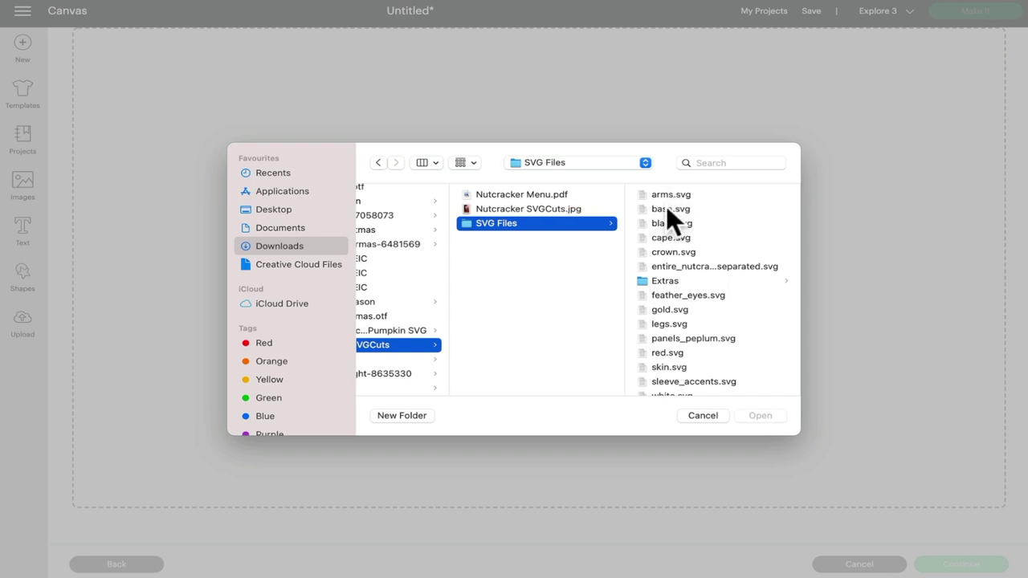
{"action": "left_click", "coordinate": [674, 266]}
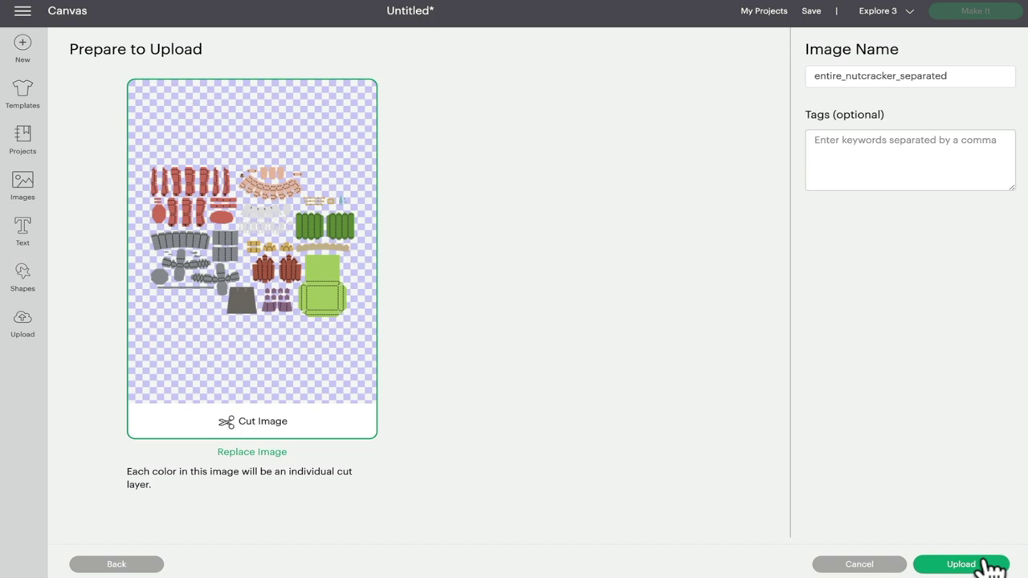
Finish the upload, add the nutcracker to the canvas and ungroup it
{"action": "left_click", "coordinate": [961, 564]}
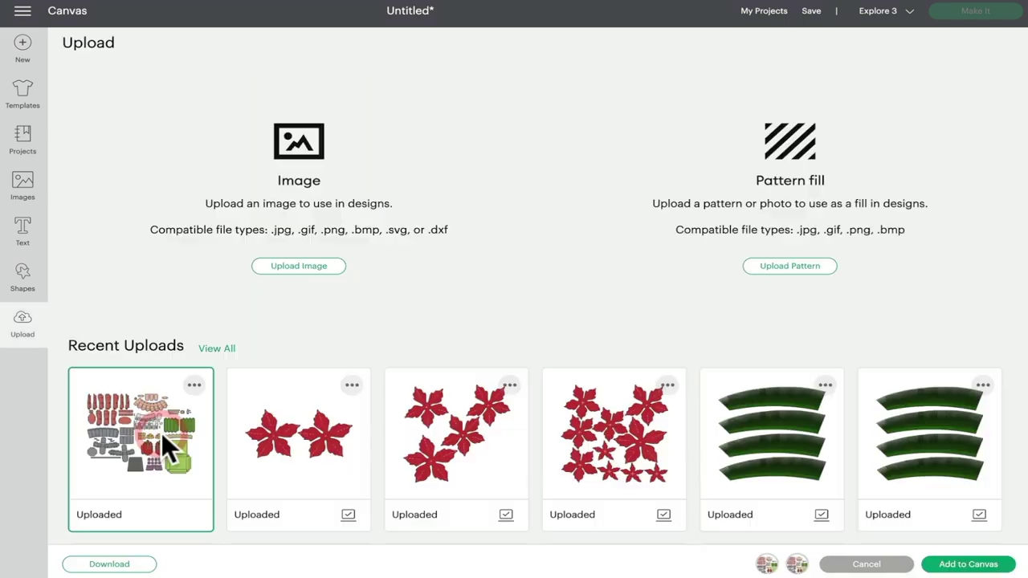
{"action": "left_click", "coordinate": [948, 567]}
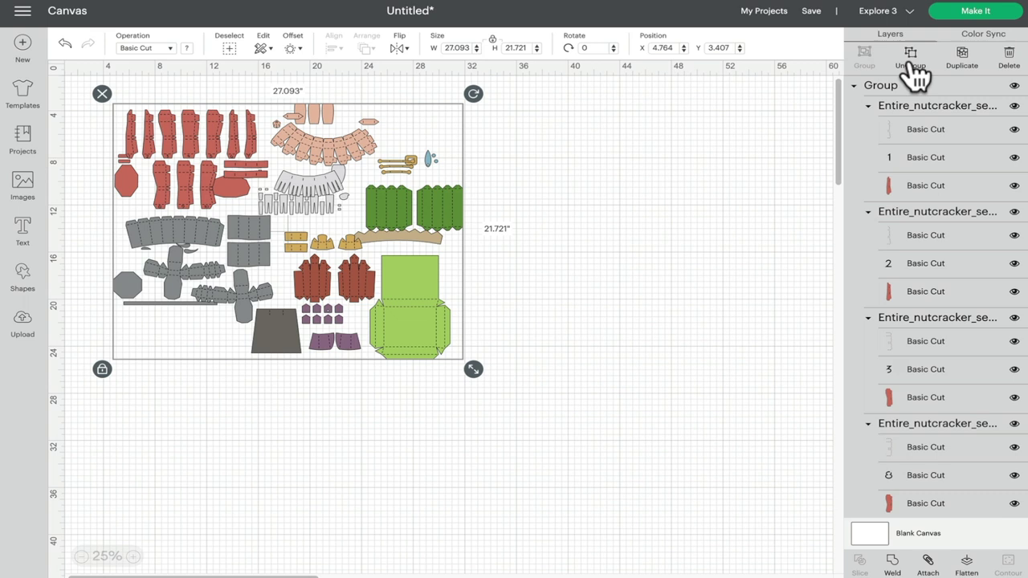
{"action": "left_click", "coordinate": [914, 68]}
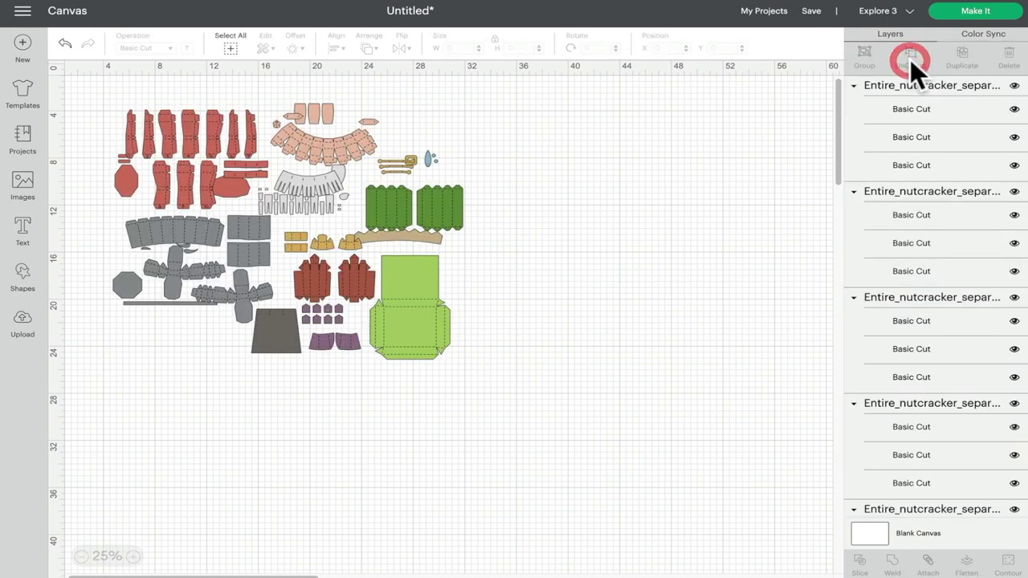
Nudge the grey band pieces slightly, then marquee-select the whole design
{"action": "left_click", "coordinate": [126, 141]}
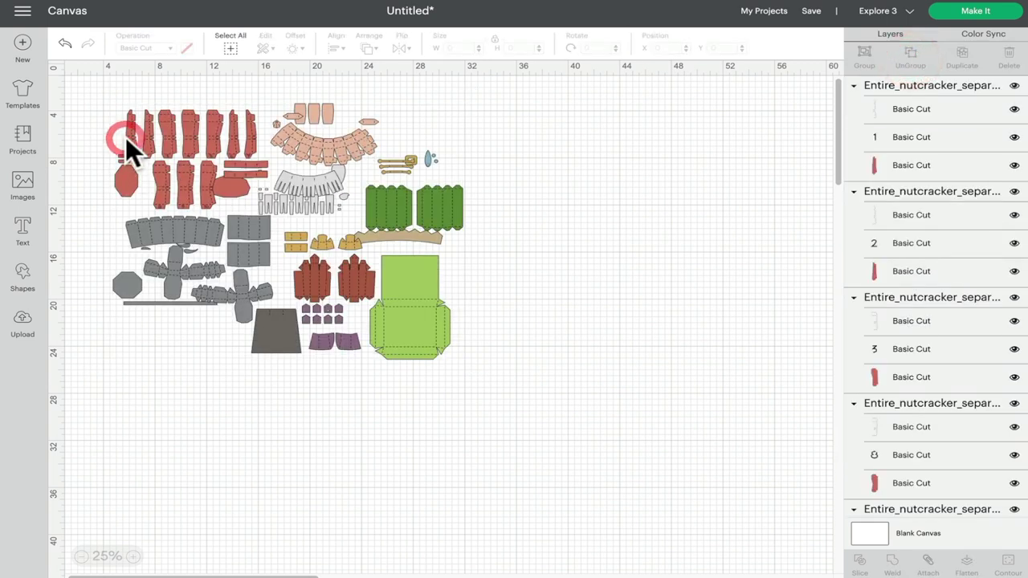
{"action": "left_click", "coordinate": [125, 126]}
{"action": "left_click", "coordinate": [151, 132]}
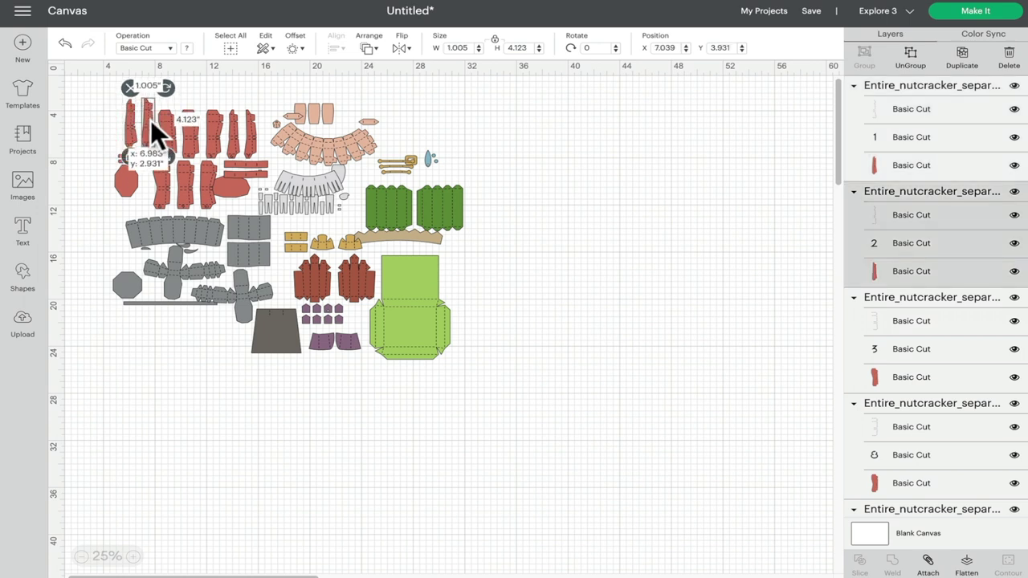
{"action": "left_click", "coordinate": [168, 123]}
{"action": "left_click", "coordinate": [193, 247]}
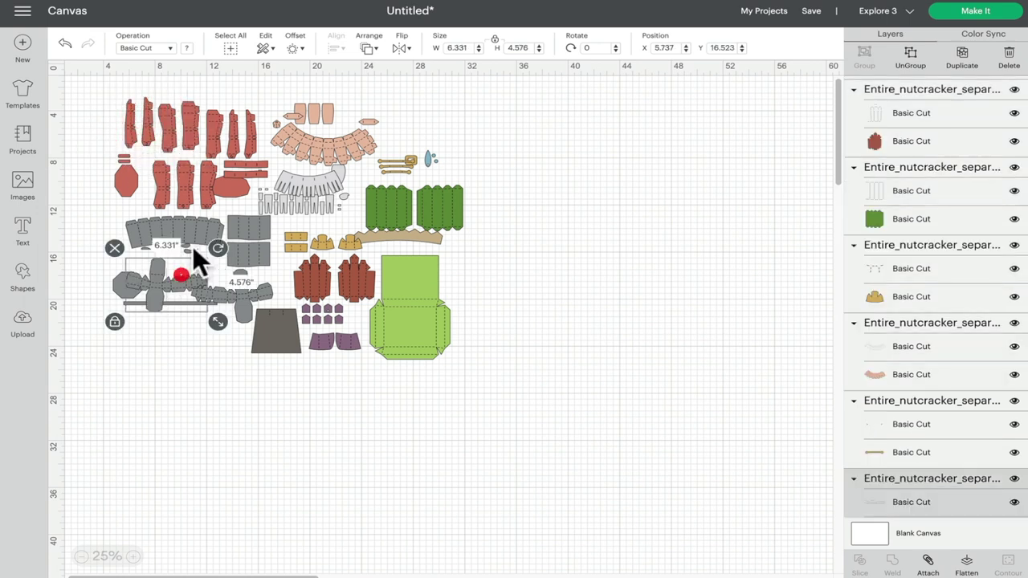
{"action": "left_click_drag", "start_coordinate": [197, 224], "coordinate": [191, 212]}
{"action": "left_click", "coordinate": [252, 243]}
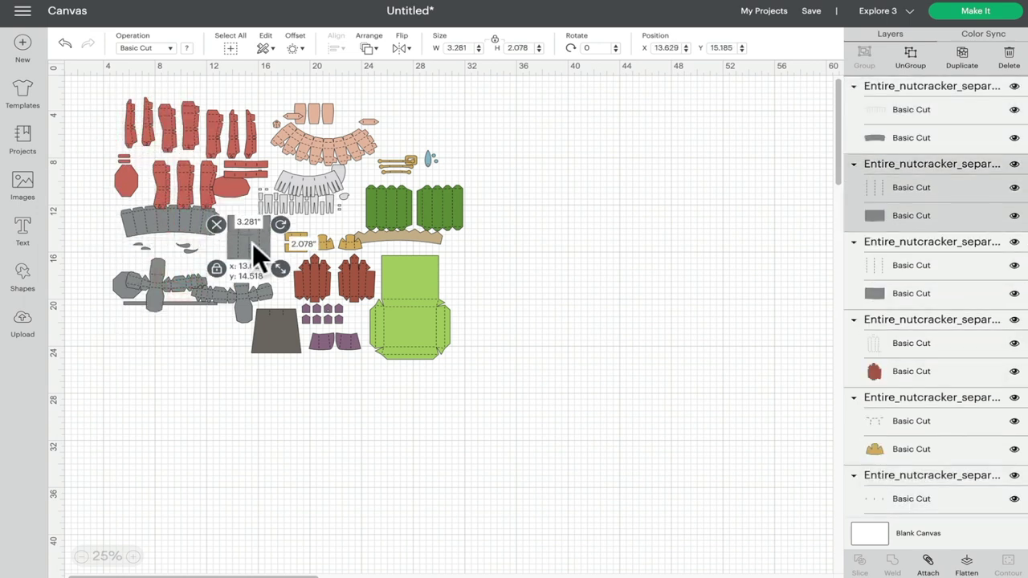
{"action": "left_click_drag", "start_coordinate": [254, 243], "coordinate": [254, 259]}
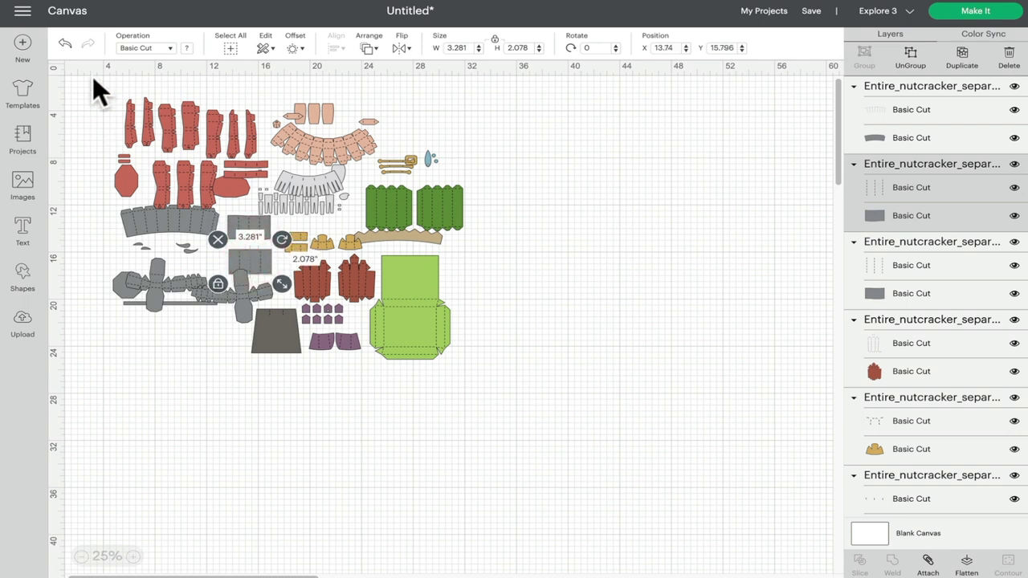
{"action": "left_click_drag", "start_coordinate": [101, 83], "coordinate": [501, 378]}
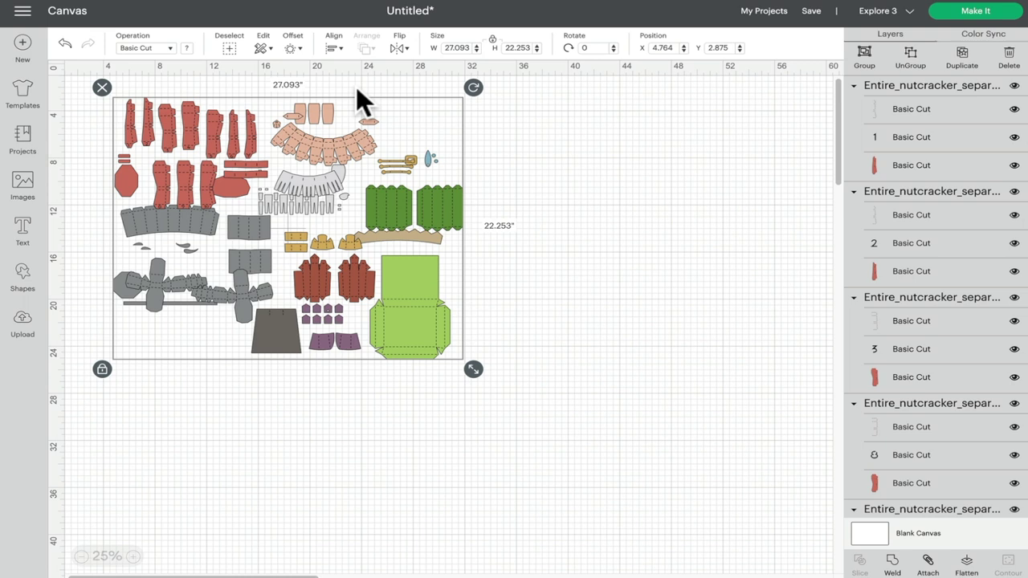
Centre-align all pieces on each other and scale them proportionally to 11.5 in tall
{"action": "left_click", "coordinate": [334, 49]}
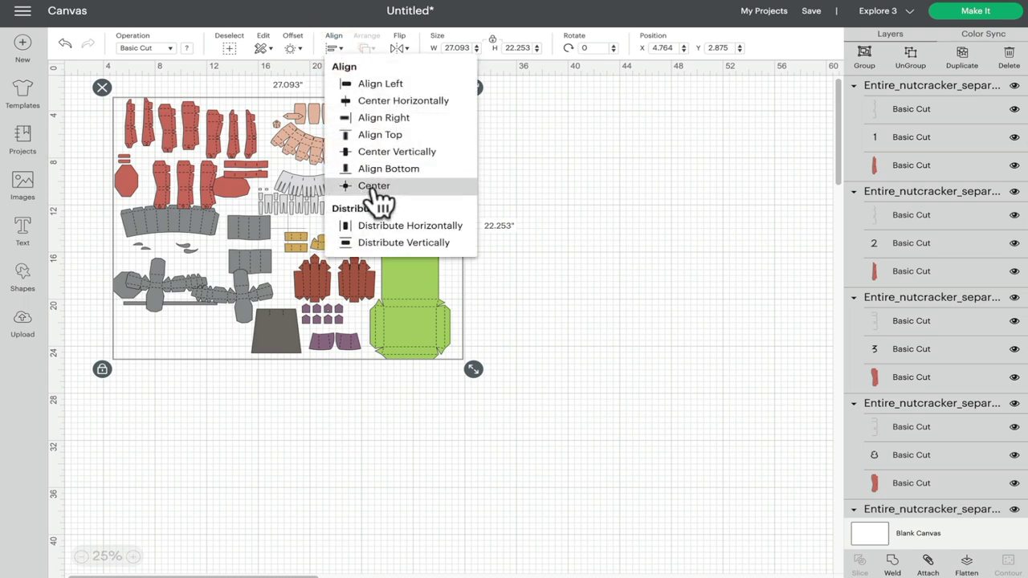
{"action": "left_click", "coordinate": [436, 191]}
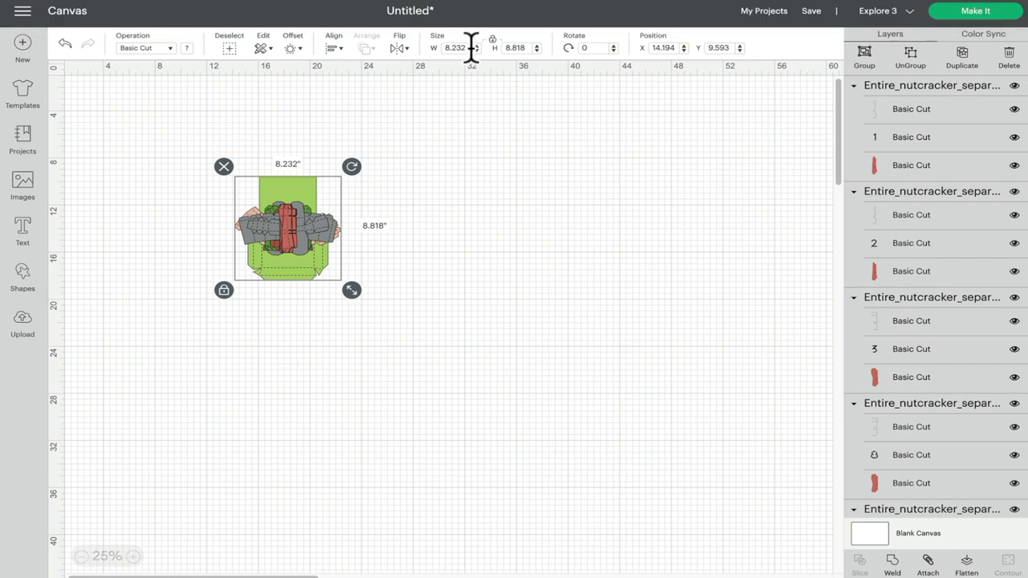
{"action": "left_click", "coordinate": [523, 48]}
{"action": "left_click", "coordinate": [490, 42]}
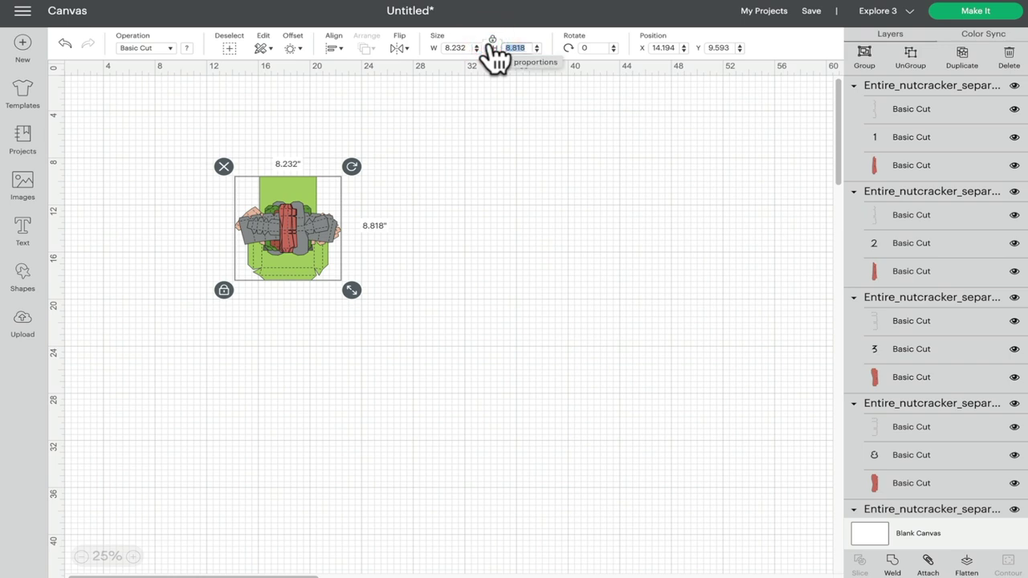
{"action": "type", "text": "11"}
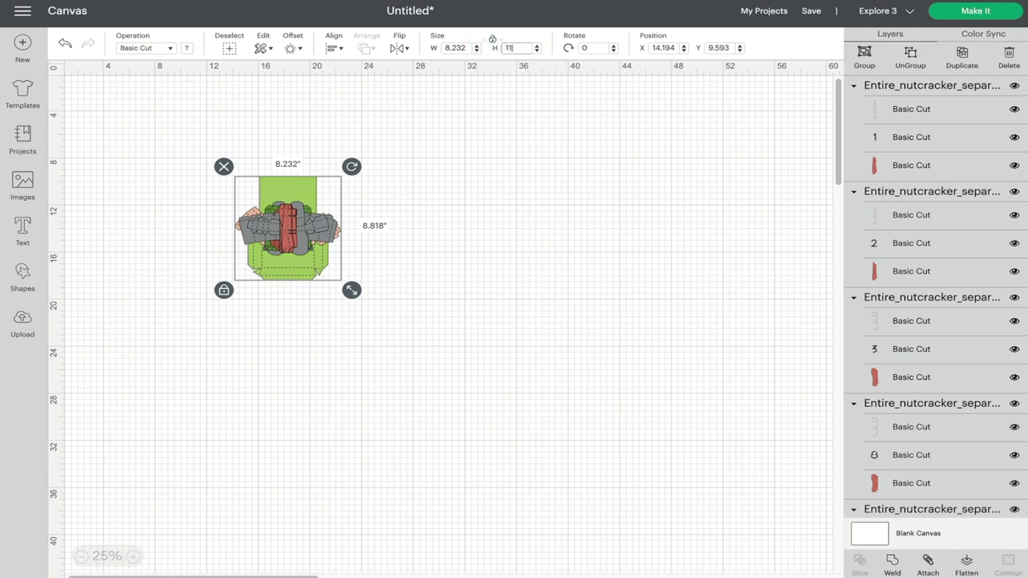
{"action": "type", "text": ".5"}
{"action": "key", "text": "Return"}
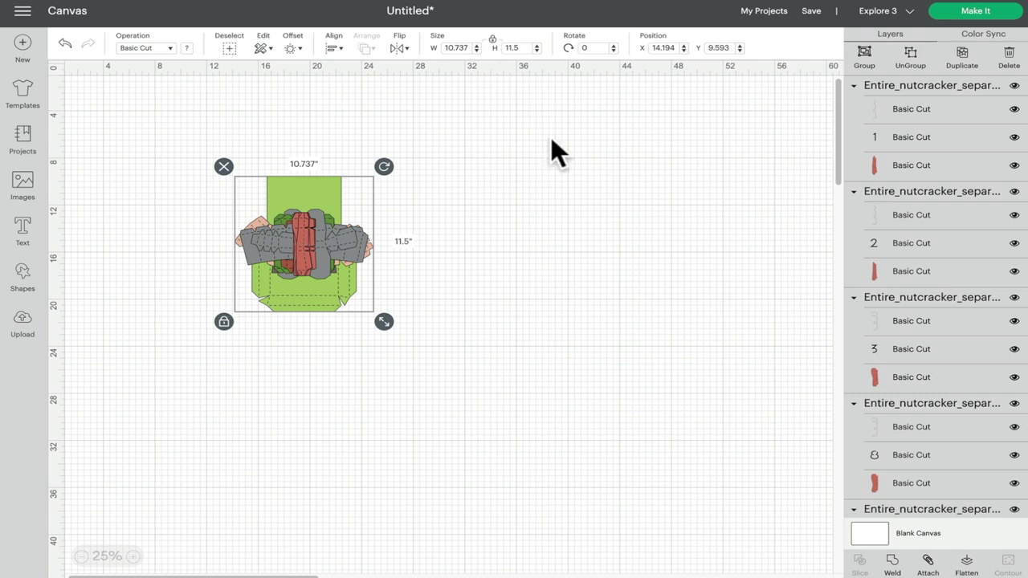
Pull the green base piece off the stack to the right
{"action": "left_click", "coordinate": [503, 209]}
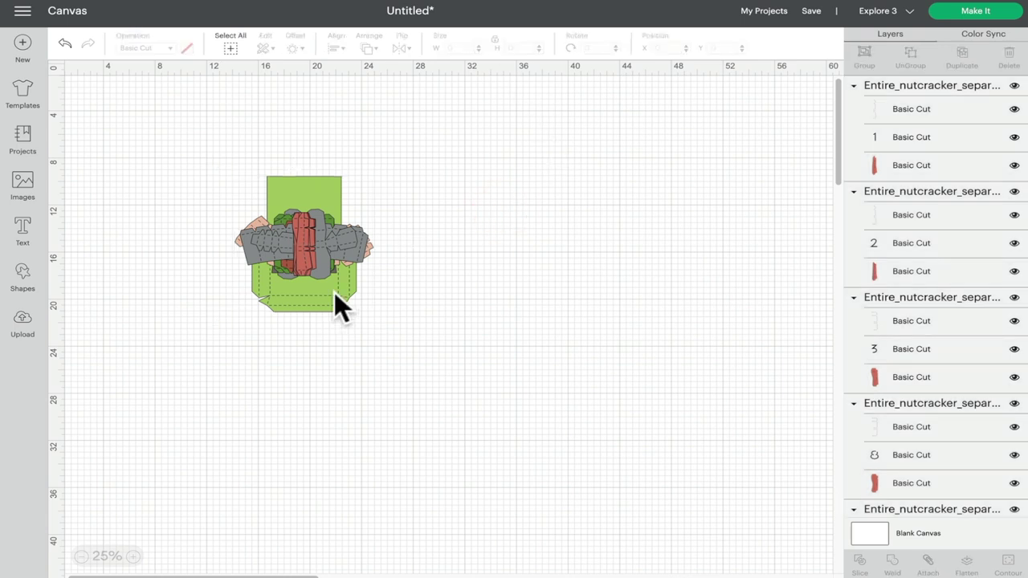
{"action": "left_click_drag", "start_coordinate": [339, 296], "coordinate": [514, 321]}
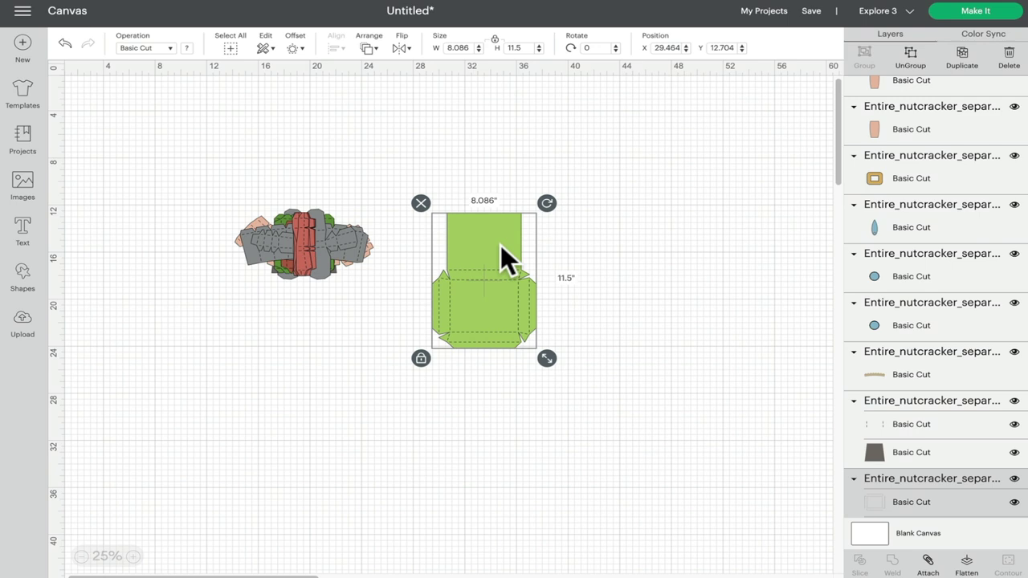
{"action": "left_click_drag", "start_coordinate": [500, 245], "coordinate": [576, 226]}
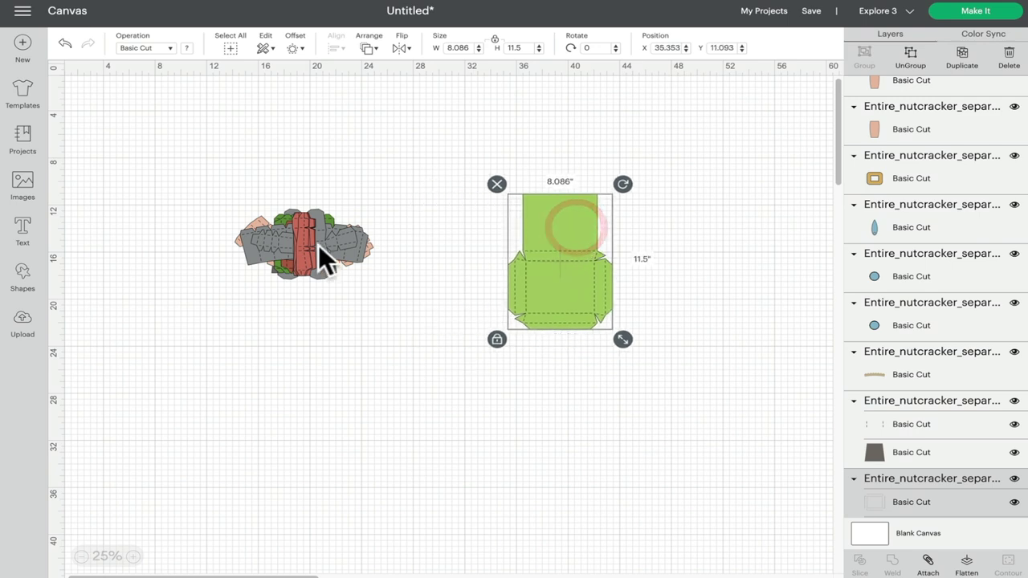
Pull five red strips off the stack and line them up above it
{"action": "left_click_drag", "start_coordinate": [308, 239], "coordinate": [188, 162]}
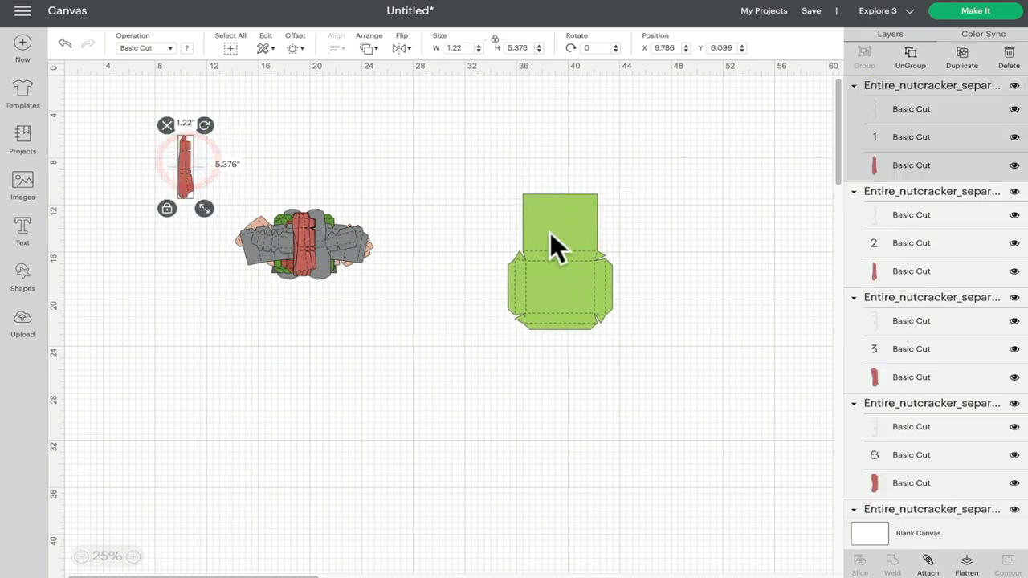
{"action": "left_click_drag", "start_coordinate": [305, 232], "coordinate": [213, 160]}
{"action": "left_click_drag", "start_coordinate": [310, 230], "coordinate": [251, 152]}
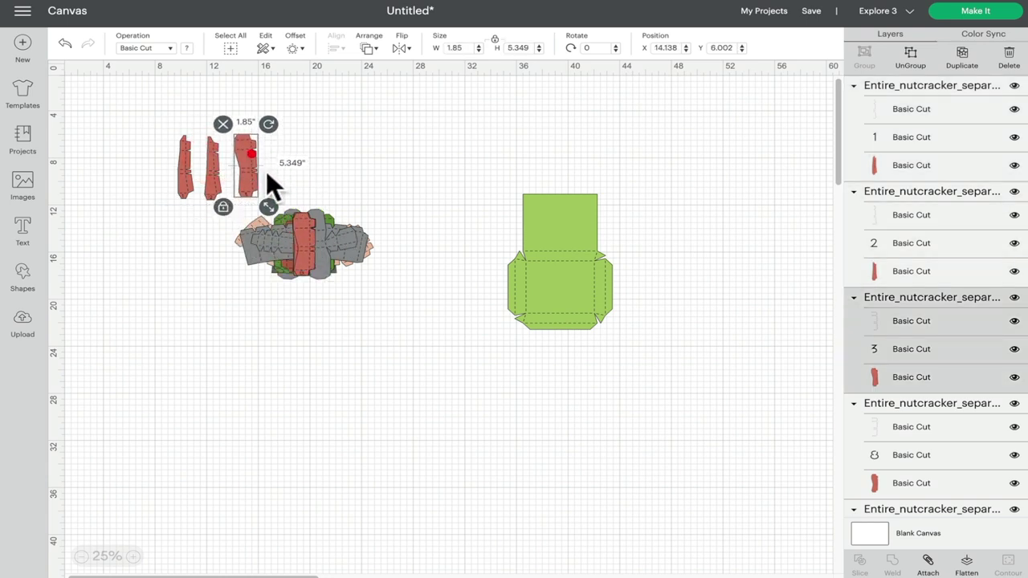
{"action": "left_click_drag", "start_coordinate": [306, 238], "coordinate": [165, 163]}
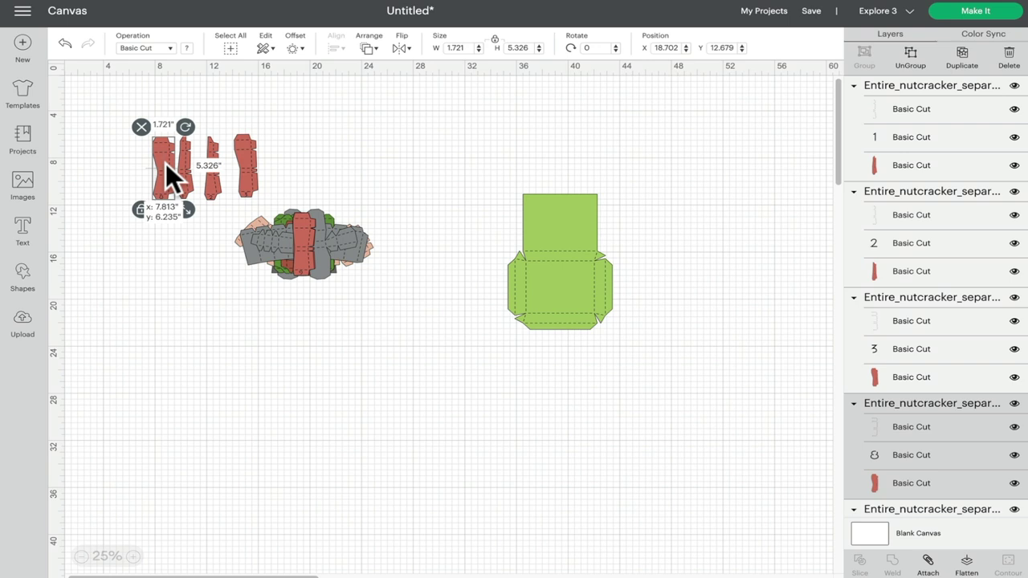
{"action": "left_click_drag", "start_coordinate": [298, 234], "coordinate": [275, 155]}
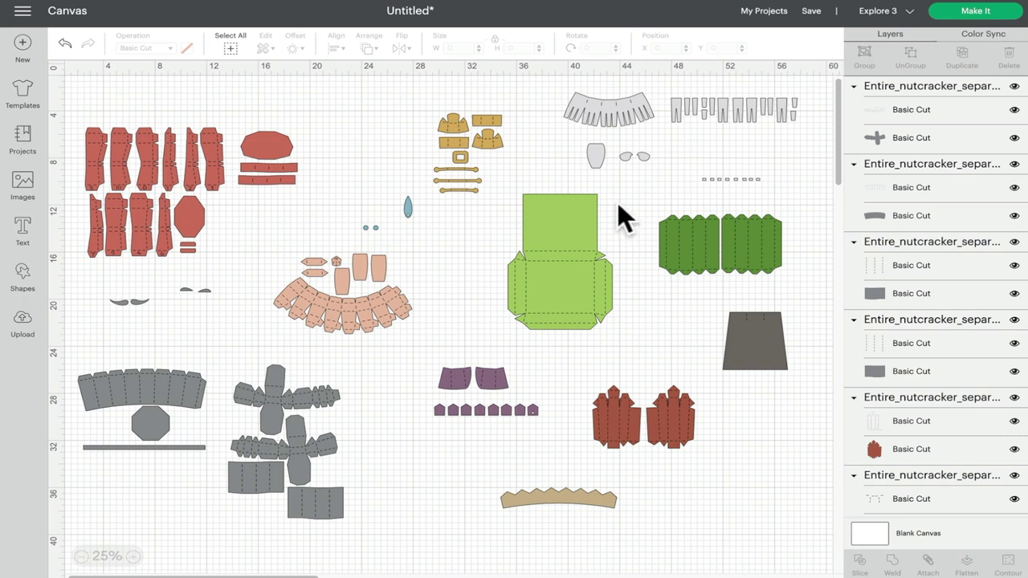
{"action": "left_click", "coordinate": [319, 448]}
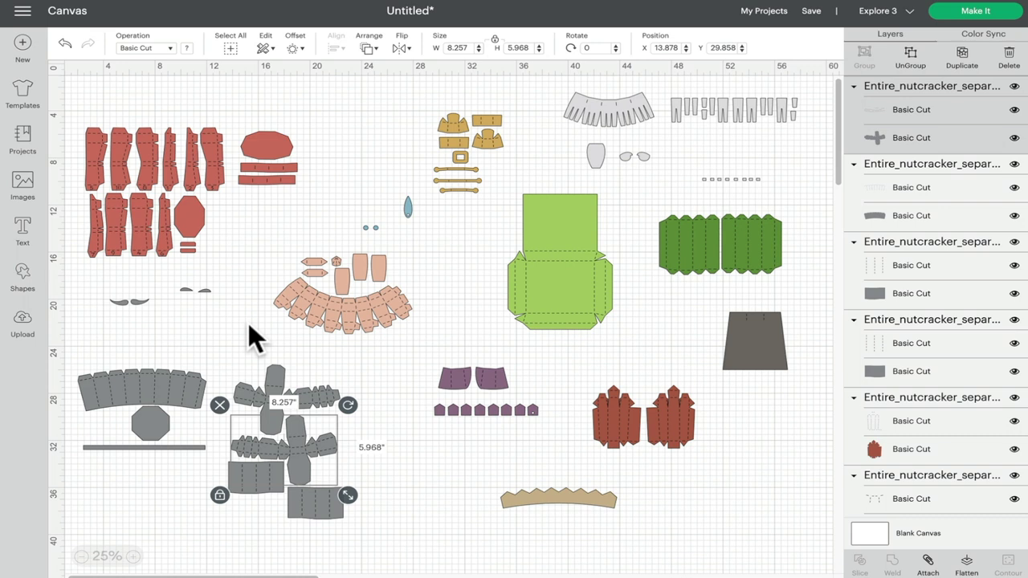
{"action": "left_click", "coordinate": [118, 150]}
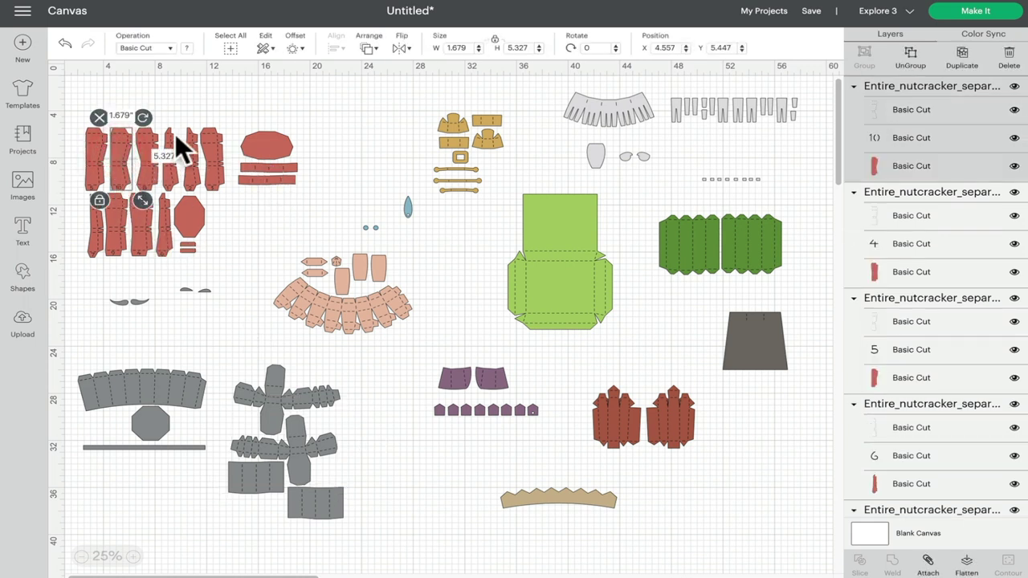
{"action": "left_click", "coordinate": [74, 115]}
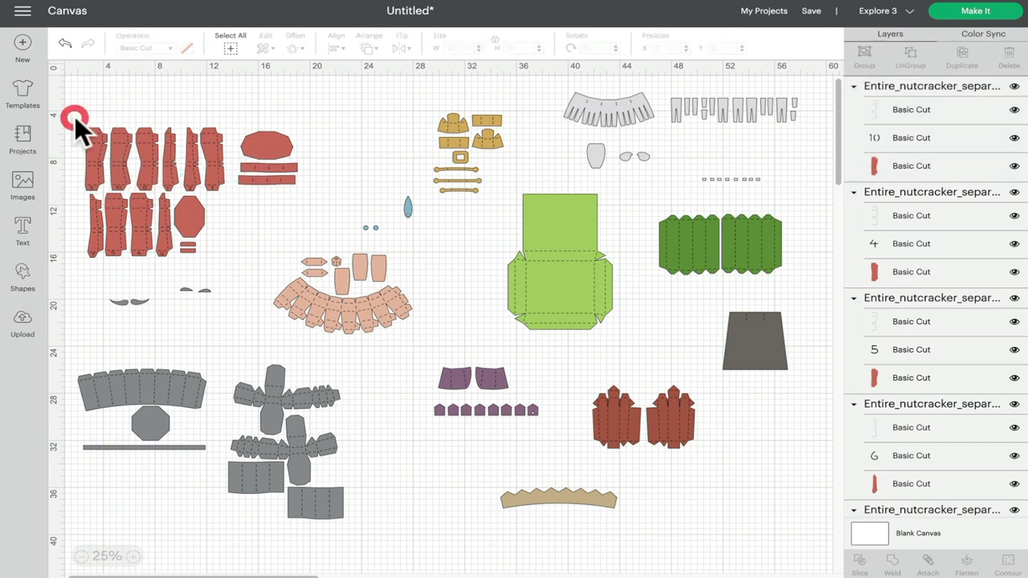
{"action": "left_click_drag", "start_coordinate": [74, 116], "coordinate": [214, 255]}
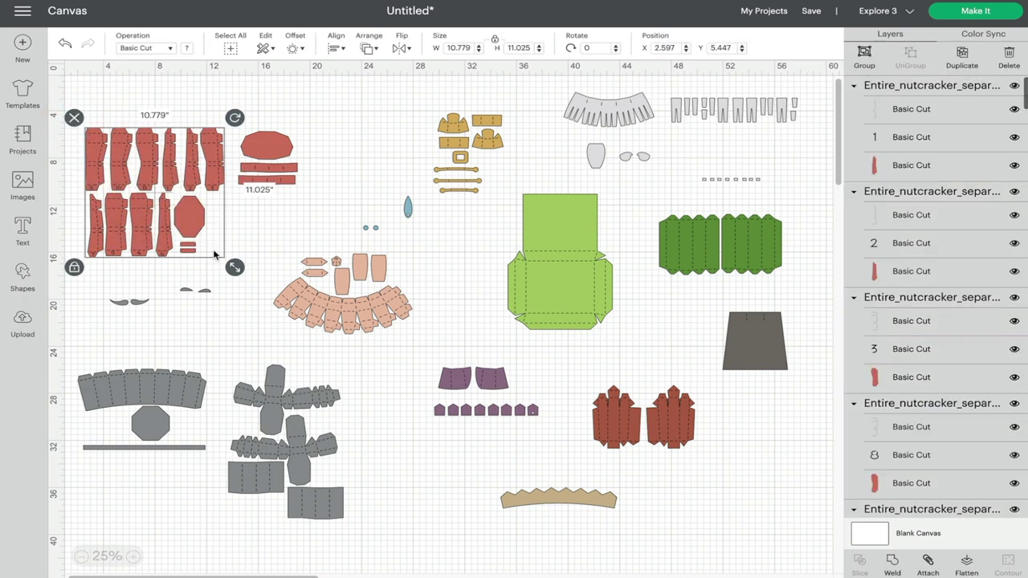
{"action": "left_click", "coordinate": [268, 116]}
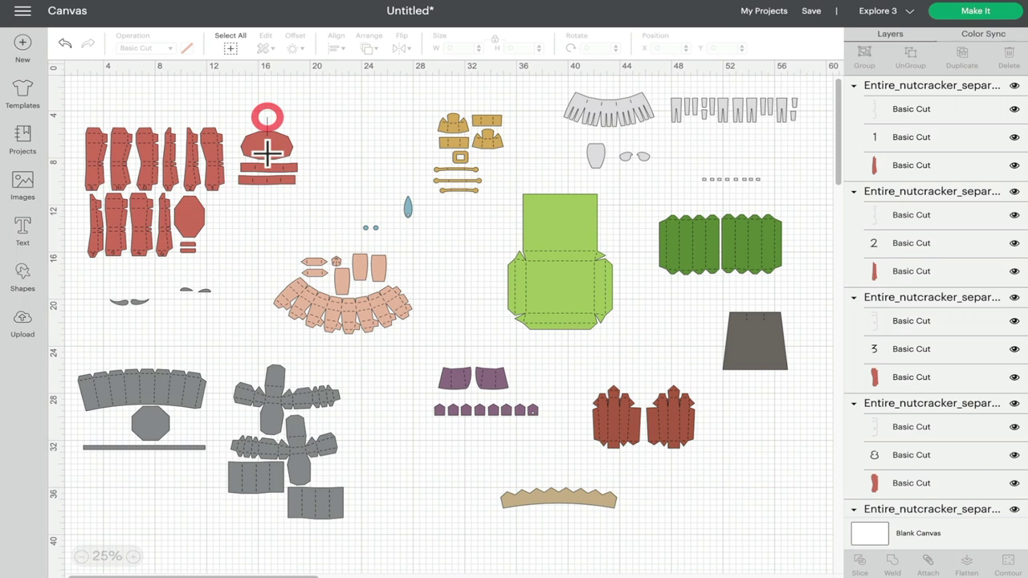
{"action": "left_click", "coordinate": [267, 152]}
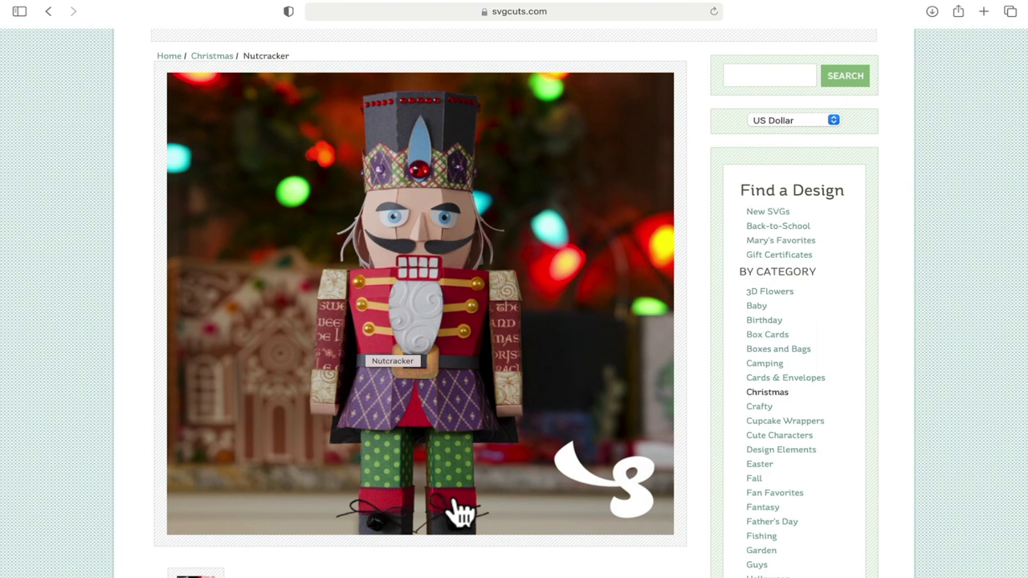
Shift the mustache left and place the small grey face pieces right beside it
{"action": "left_click_drag", "start_coordinate": [249, 344], "coordinate": [225, 313]}
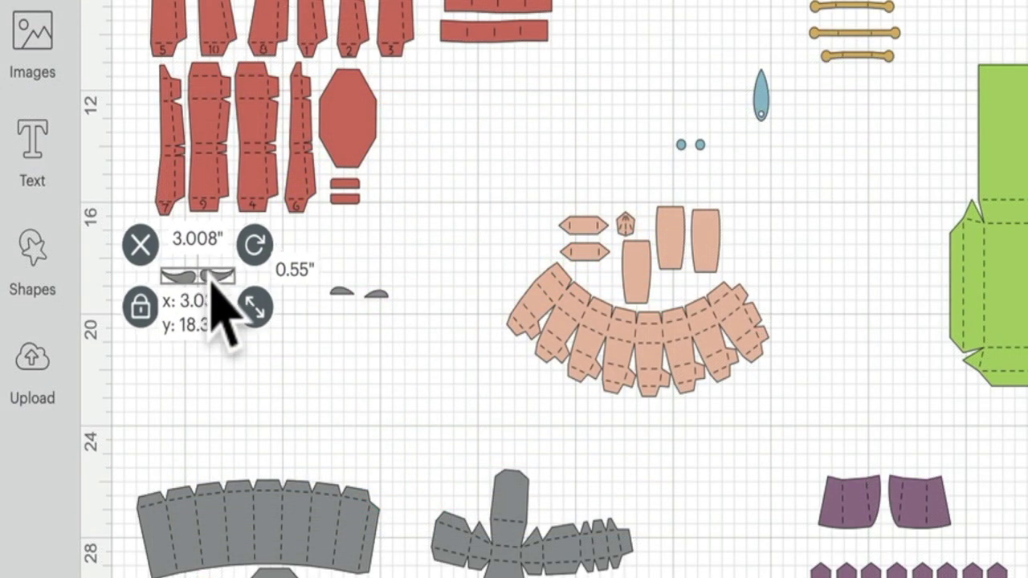
{"action": "left_click_drag", "start_coordinate": [213, 278], "coordinate": [208, 277]}
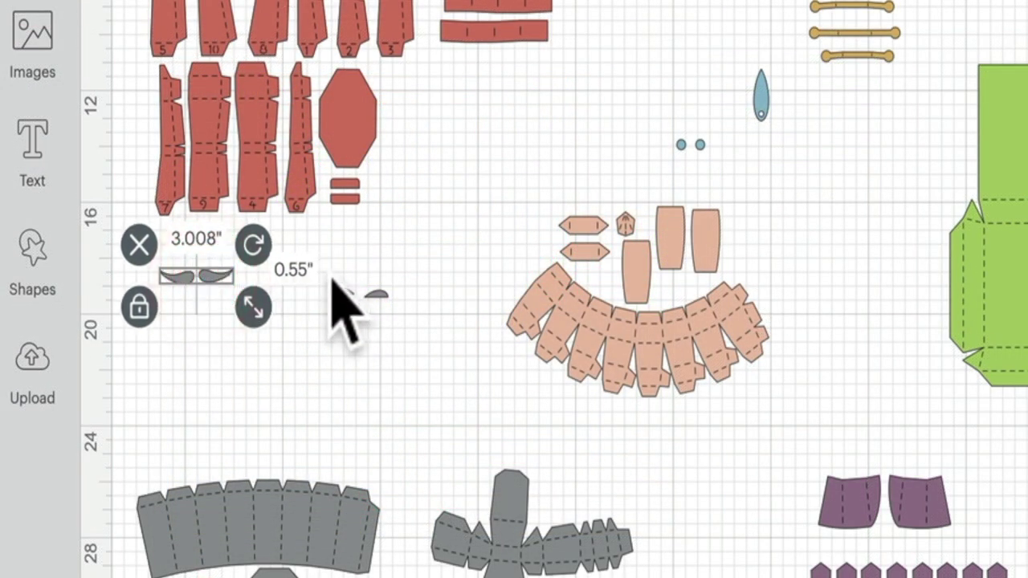
{"action": "left_click", "coordinate": [330, 275]}
{"action": "left_click_drag", "start_coordinate": [383, 292], "coordinate": [323, 294]}
{"action": "left_click", "coordinate": [223, 320]}
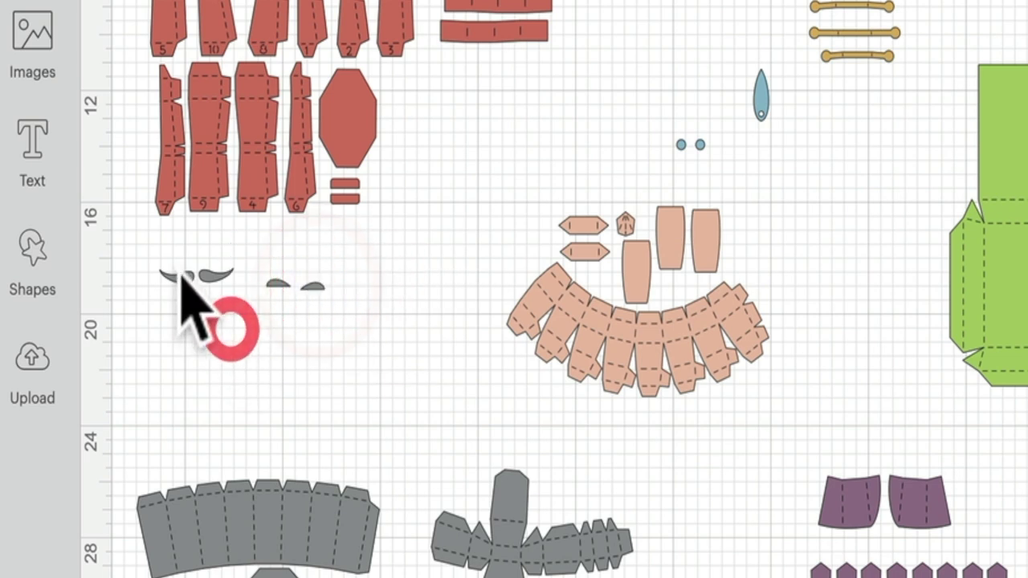
{"action": "left_click_drag", "start_coordinate": [149, 259], "coordinate": [230, 294]}
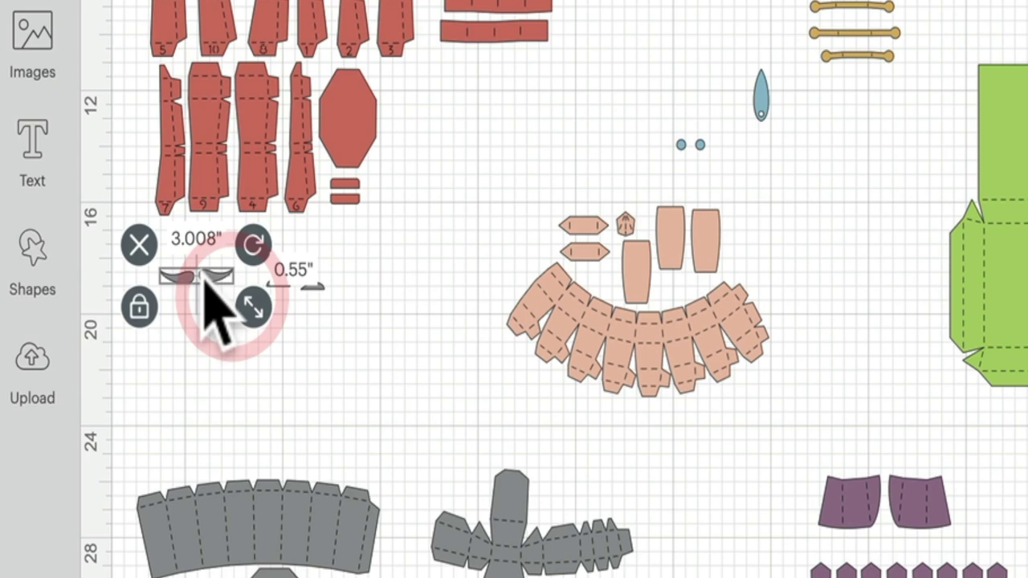
{"action": "left_click", "coordinate": [349, 305]}
{"action": "left_click_drag", "start_coordinate": [347, 303], "coordinate": [265, 300]}
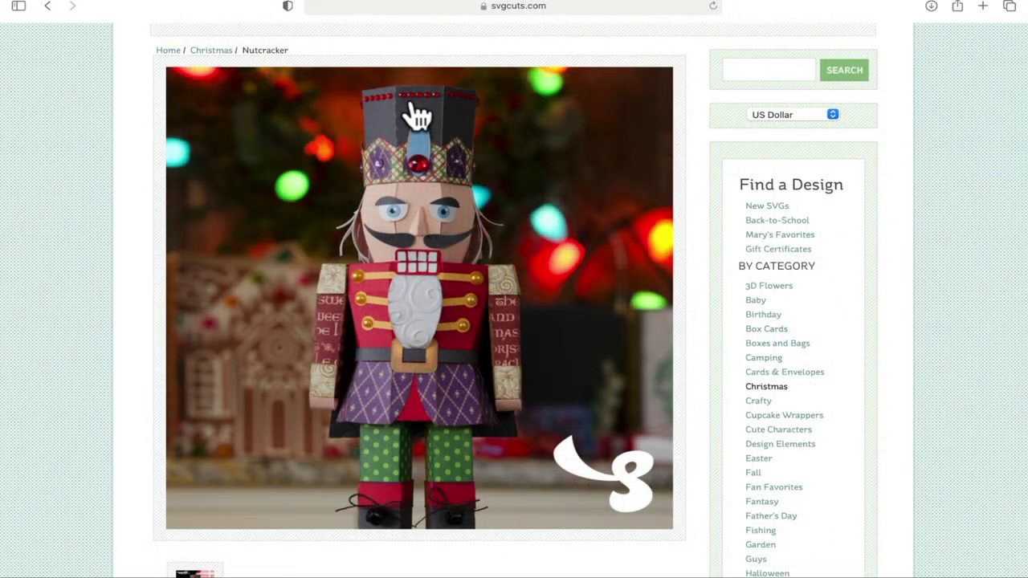
Raise the thin grey bar, shift the grey body pieces, and park the dark trapezoid lower left
{"action": "left_click_drag", "start_coordinate": [146, 474], "coordinate": [142, 404]}
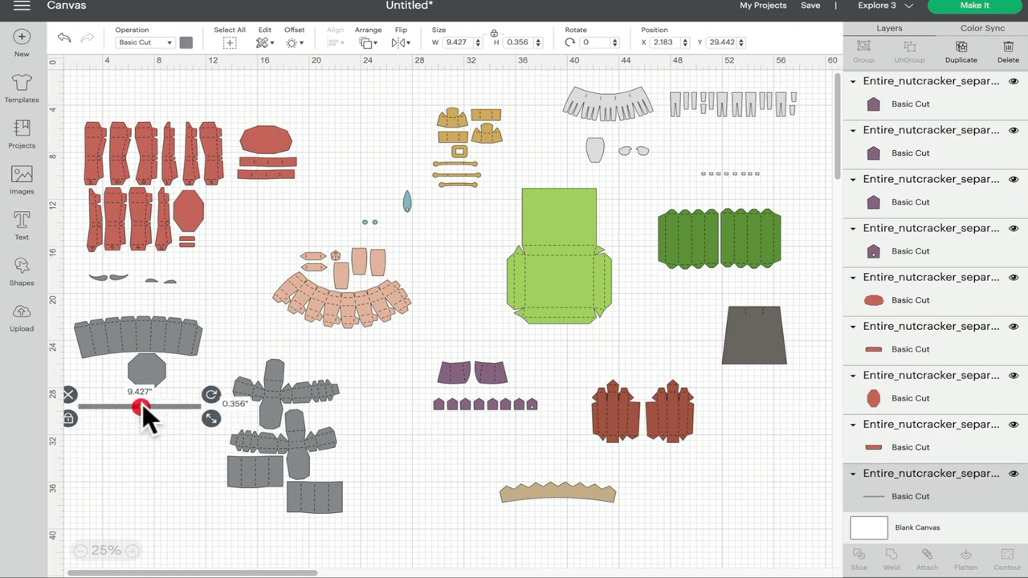
{"action": "mouse_move", "coordinate": [261, 447]}
{"action": "left_mouse_down"}
{"action": "mouse_move", "coordinate": [281, 452]}
{"action": "mouse_move", "coordinate": [273, 462]}
{"action": "left_mouse_up"}
{"action": "left_click_drag", "start_coordinate": [757, 334], "coordinate": [168, 460]}
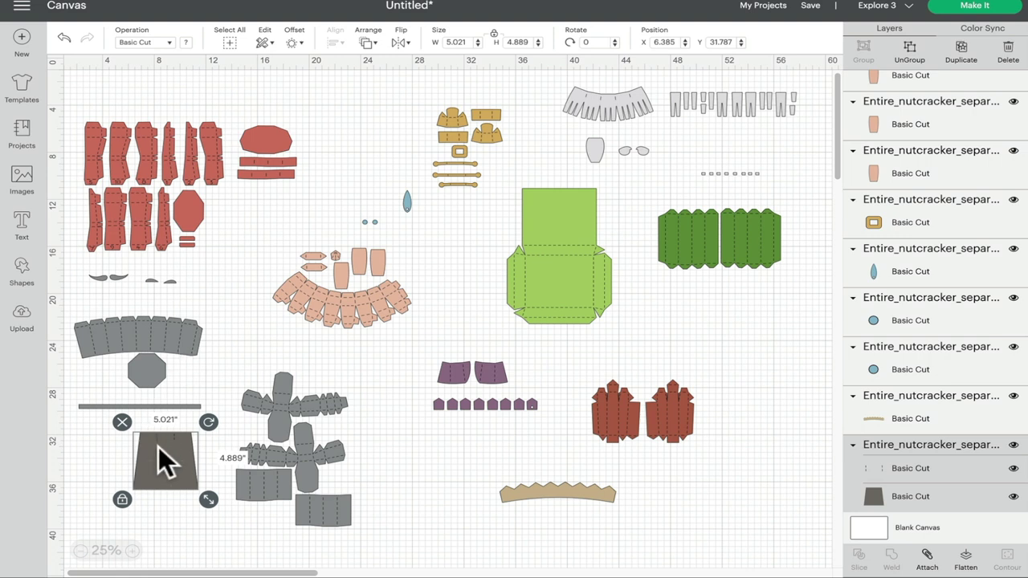
{"action": "left_click_drag", "start_coordinate": [158, 447], "coordinate": [120, 491]}
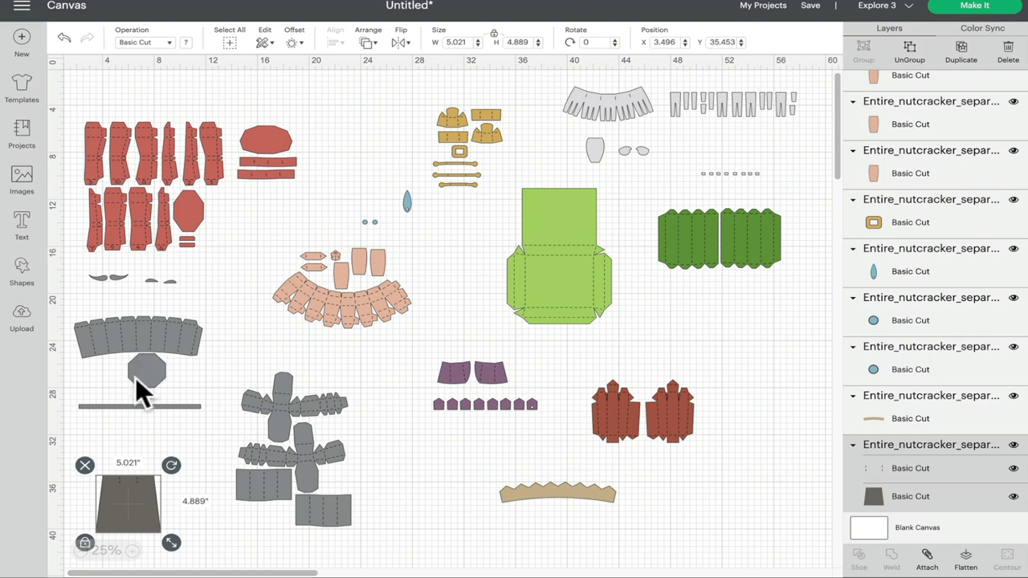
{"action": "left_click", "coordinate": [129, 406]}
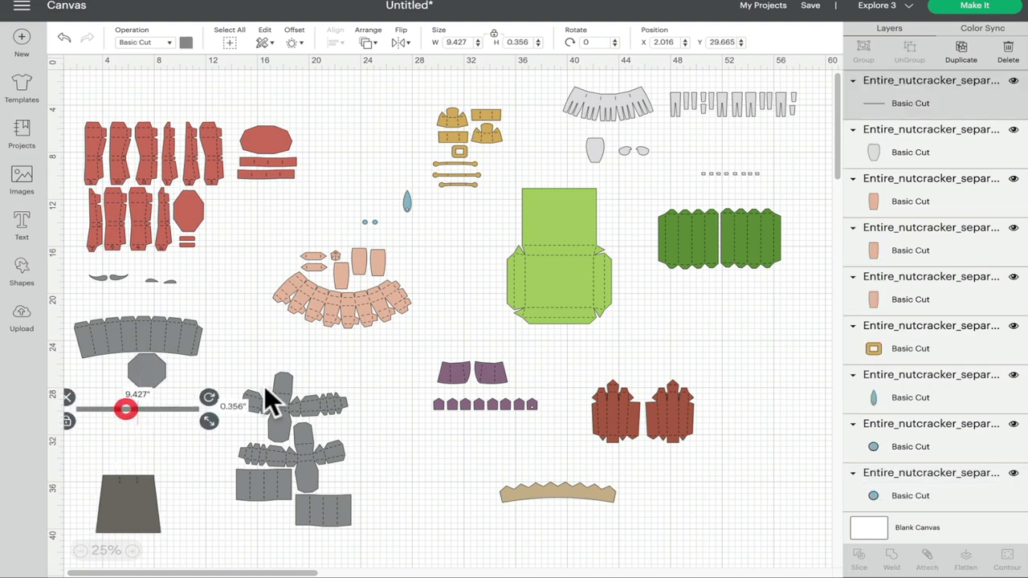
Select the grey body pieces, nudge the dark trapezoid up, and select the top gold pieces
{"action": "left_click_drag", "start_coordinate": [359, 385], "coordinate": [260, 509]}
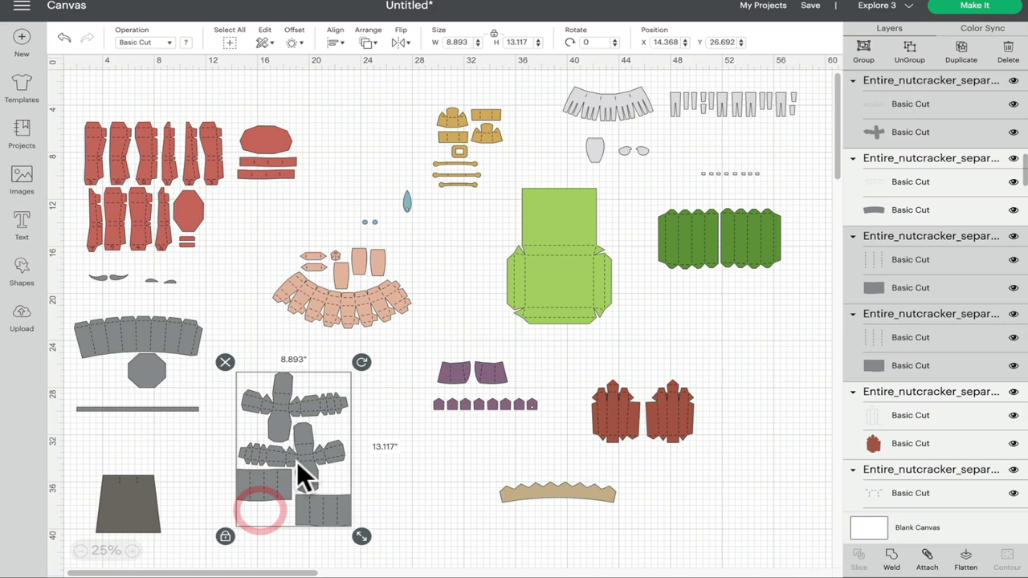
{"action": "left_click_drag", "start_coordinate": [133, 492], "coordinate": [125, 466]}
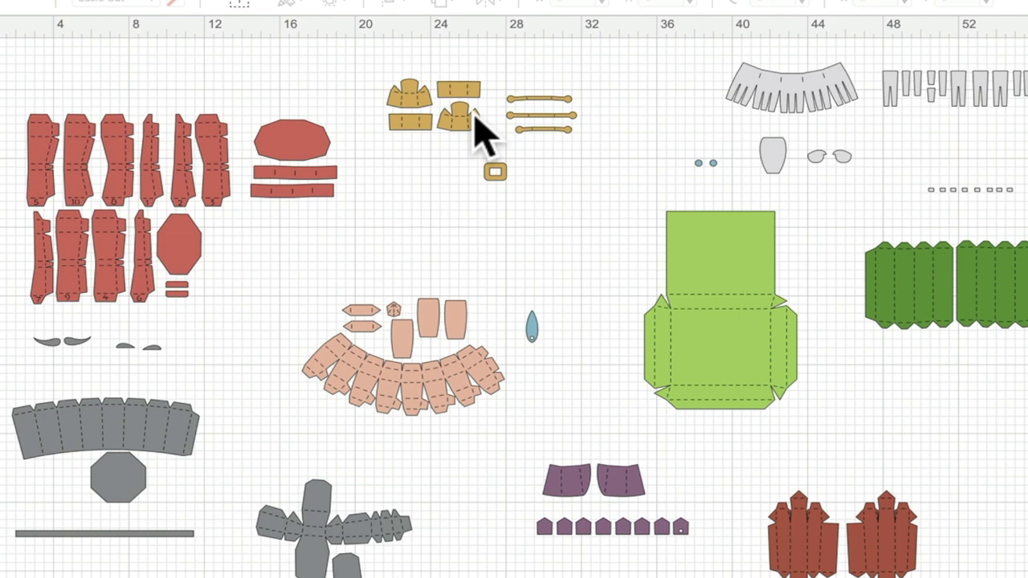
{"action": "left_click_drag", "start_coordinate": [374, 66], "coordinate": [449, 126]}
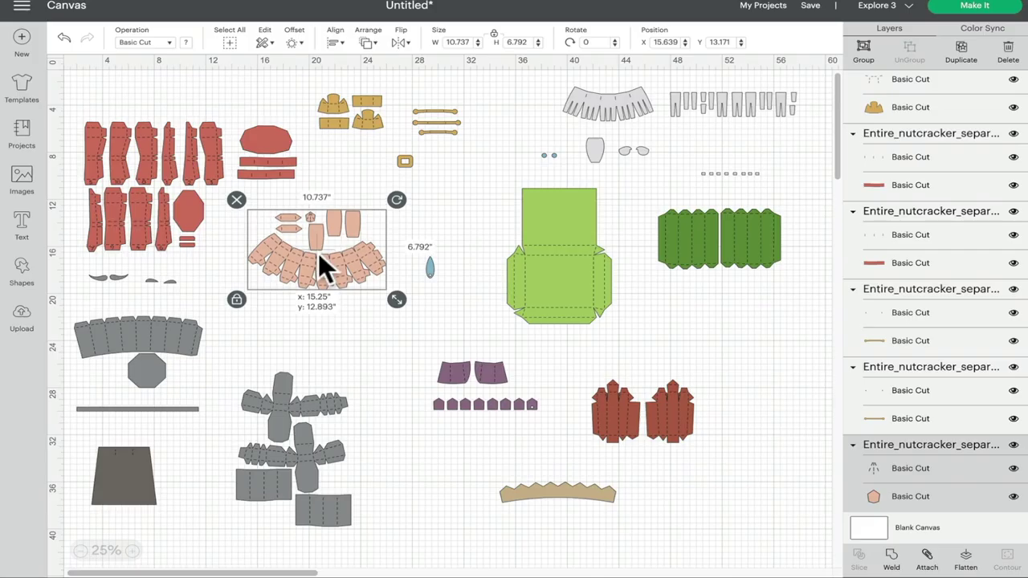
Raise the blue teardrop and bring the tan crown strip and purple piece together mid-canvas
{"action": "left_click_drag", "start_coordinate": [318, 253], "coordinate": [311, 250]}
{"action": "left_click_drag", "start_coordinate": [429, 268], "coordinate": [427, 214]}
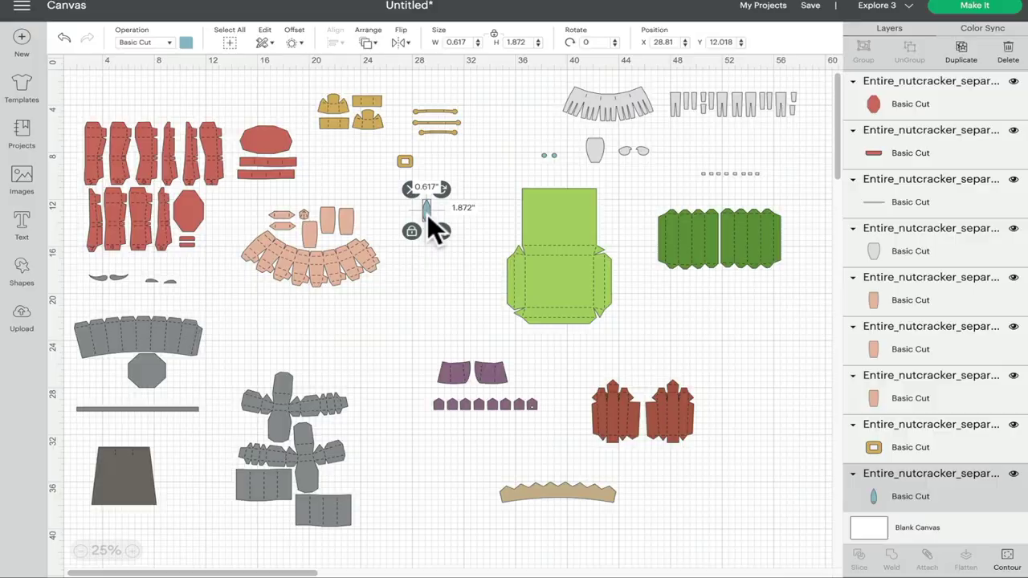
{"action": "left_click_drag", "start_coordinate": [551, 494], "coordinate": [406, 310]}
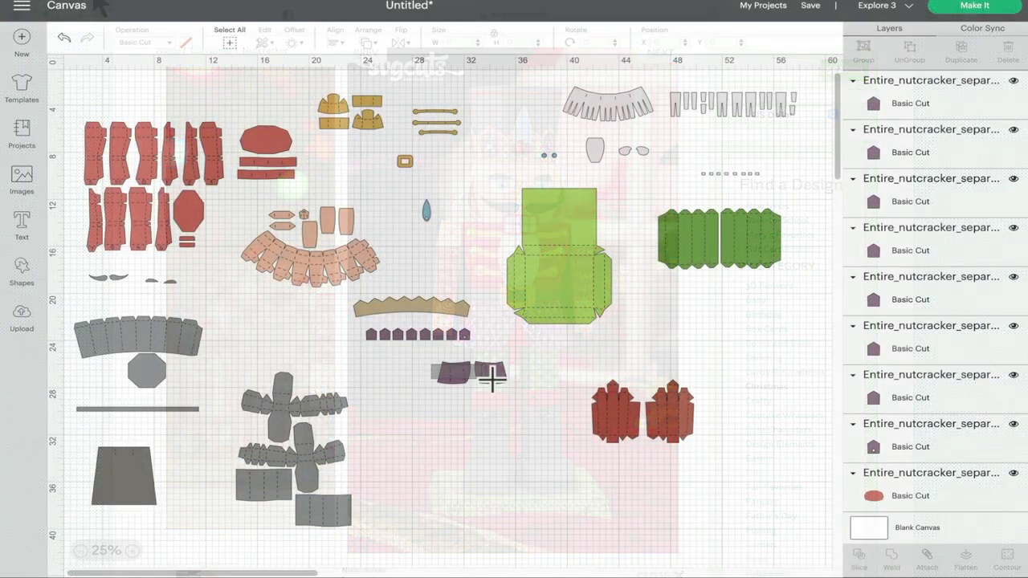
{"action": "left_click", "coordinate": [490, 375]}
{"action": "mouse_move", "coordinate": [499, 375]}
{"action": "left_mouse_down"}
{"action": "mouse_move", "coordinate": [459, 356]}
{"action": "mouse_move", "coordinate": [493, 384]}
{"action": "left_mouse_up"}
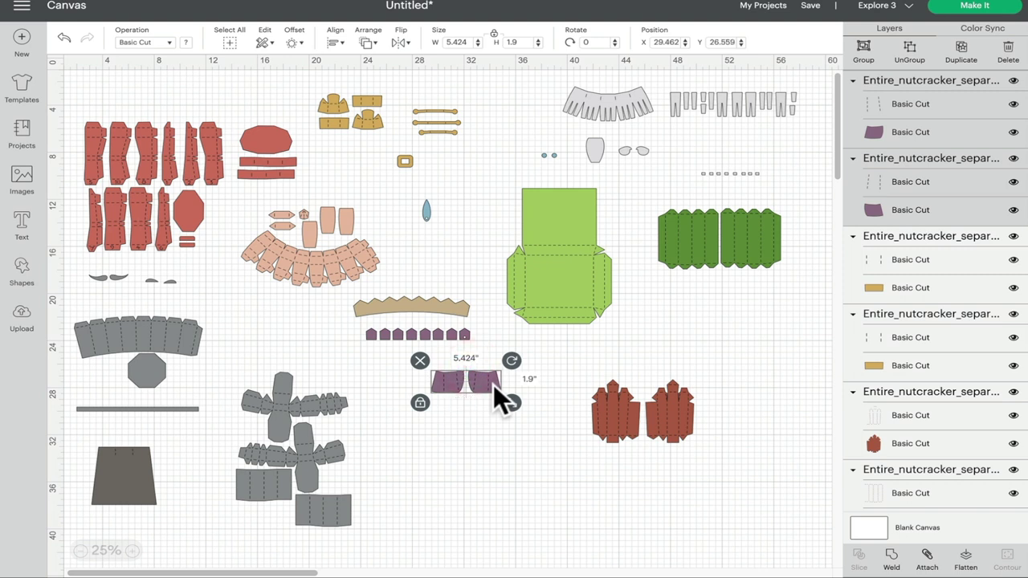
Move the pair of small blue dots left
{"action": "left_click", "coordinate": [662, 414]}
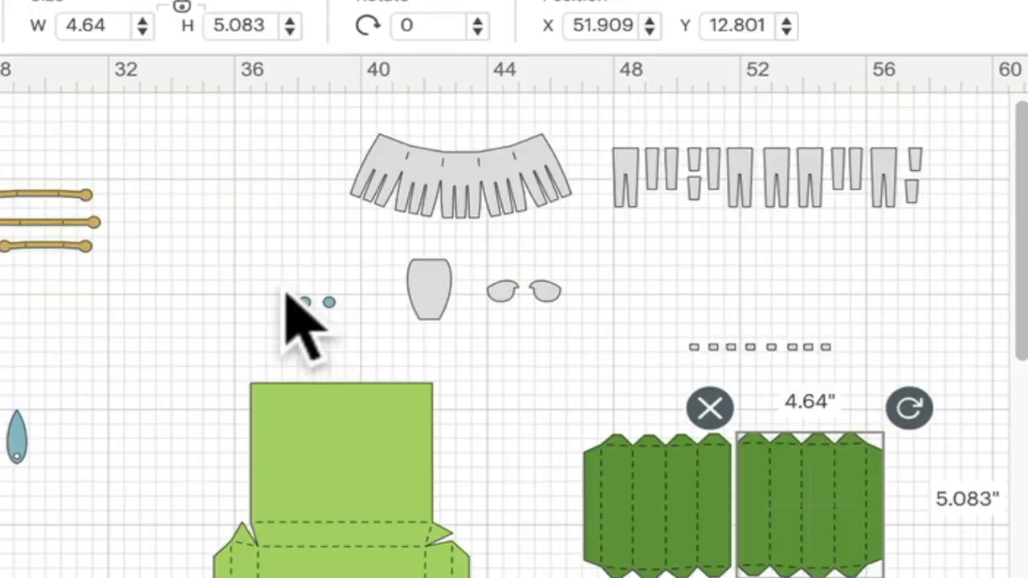
{"action": "left_click", "coordinate": [349, 321]}
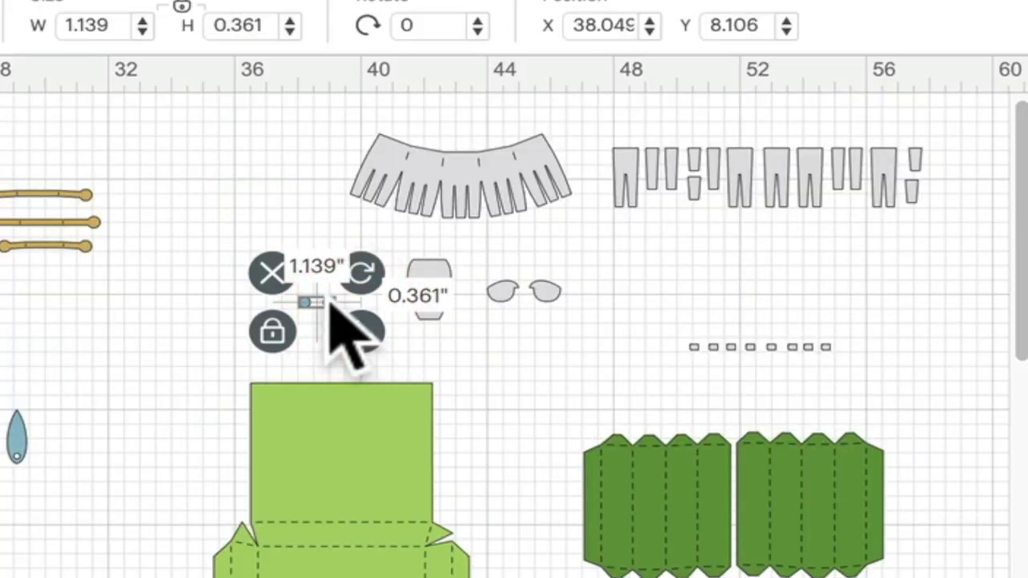
{"action": "left_click_drag", "start_coordinate": [337, 321], "coordinate": [188, 287]}
Place the grey glasses beside the blue dots and shift the grey vase slightly right and down
{"action": "left_click", "coordinate": [578, 287]}
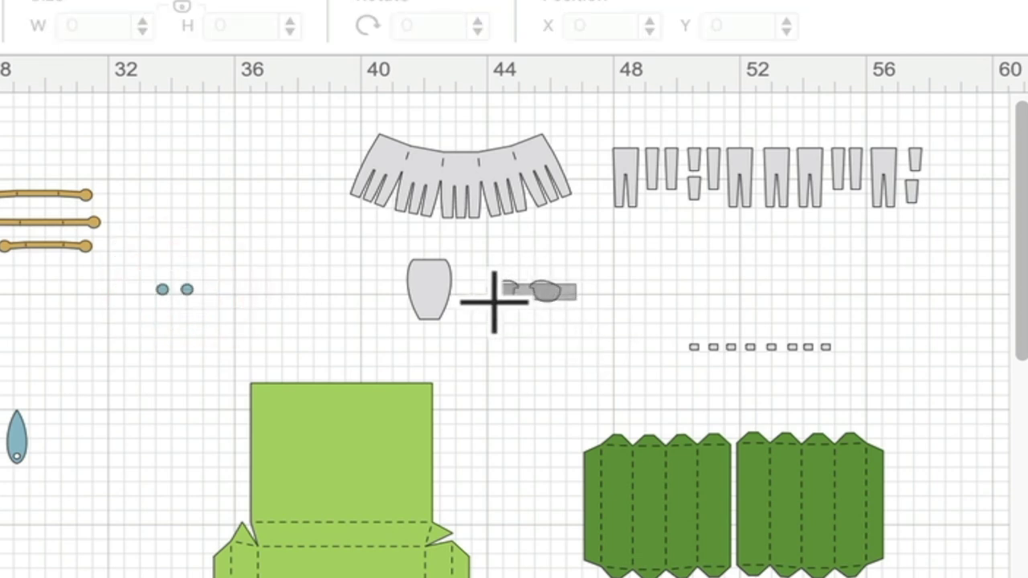
{"action": "left_click", "coordinate": [544, 294]}
{"action": "left_click_drag", "start_coordinate": [553, 295], "coordinate": [271, 292]}
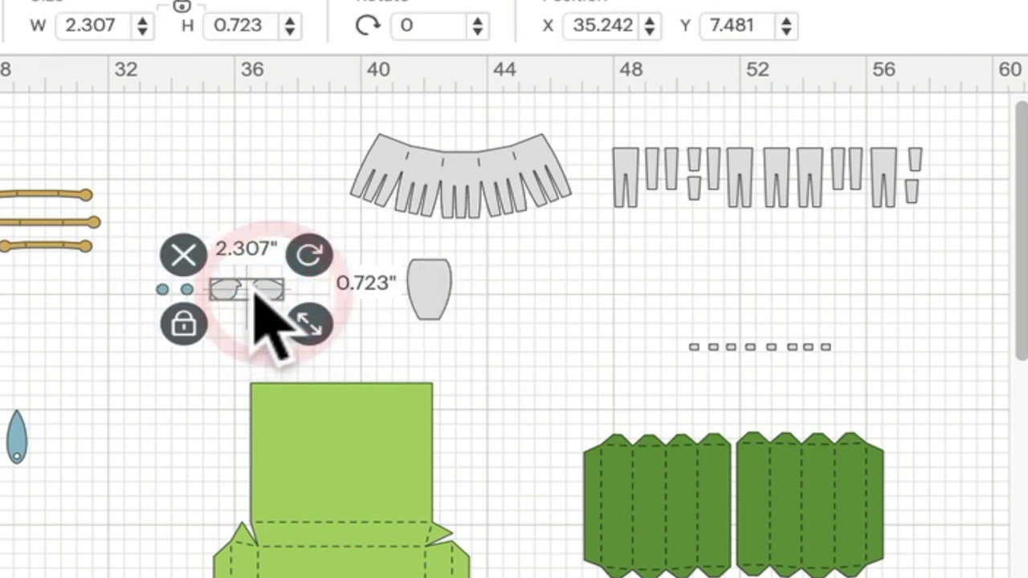
{"action": "left_click", "coordinate": [435, 300]}
{"action": "left_click_drag", "start_coordinate": [433, 302], "coordinate": [456, 318]}
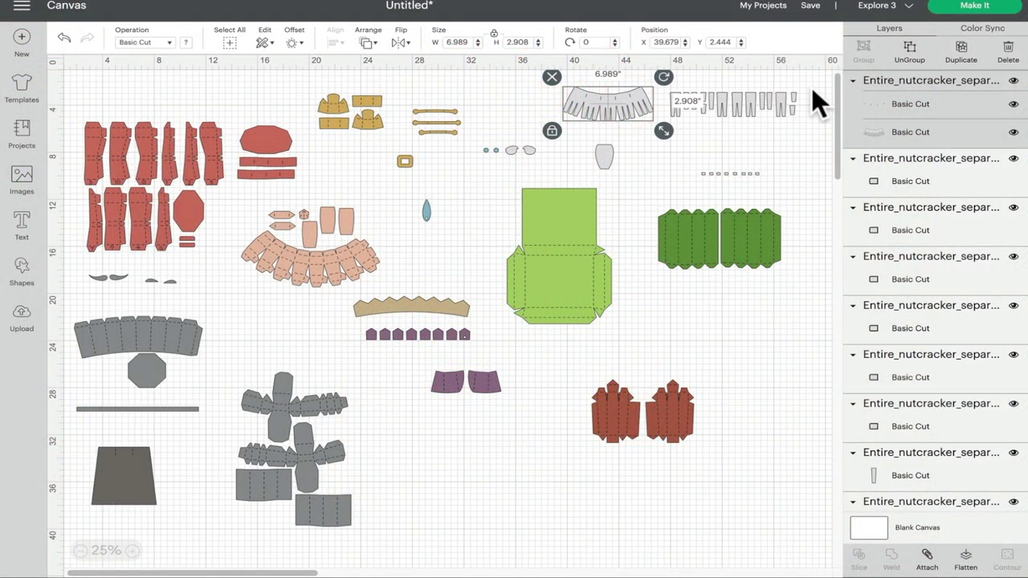
Move the grey fringe under the column strip, then select it with the strip and the green pleated pieces
{"action": "left_click_drag", "start_coordinate": [811, 87], "coordinate": [602, 102]}
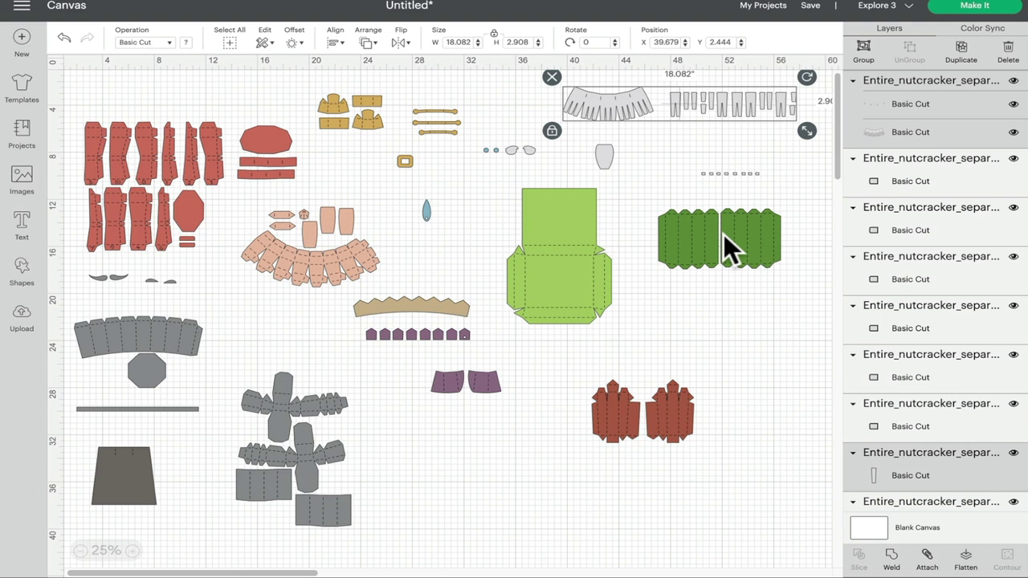
{"action": "left_click", "coordinate": [698, 241]}
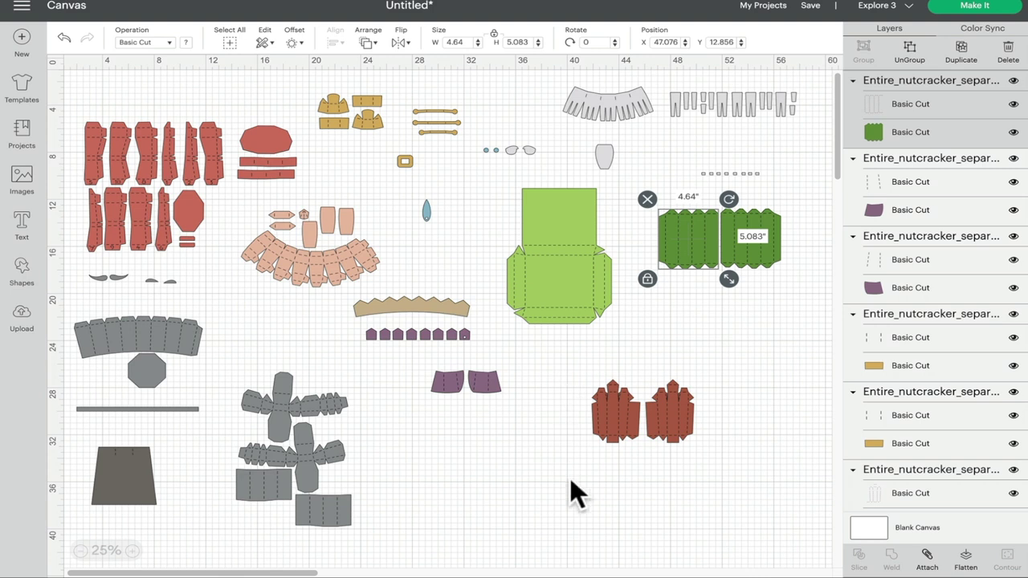
{"action": "left_click_drag", "start_coordinate": [608, 125], "coordinate": [730, 153]}
{"action": "left_click_drag", "start_coordinate": [649, 91], "coordinate": [799, 148]}
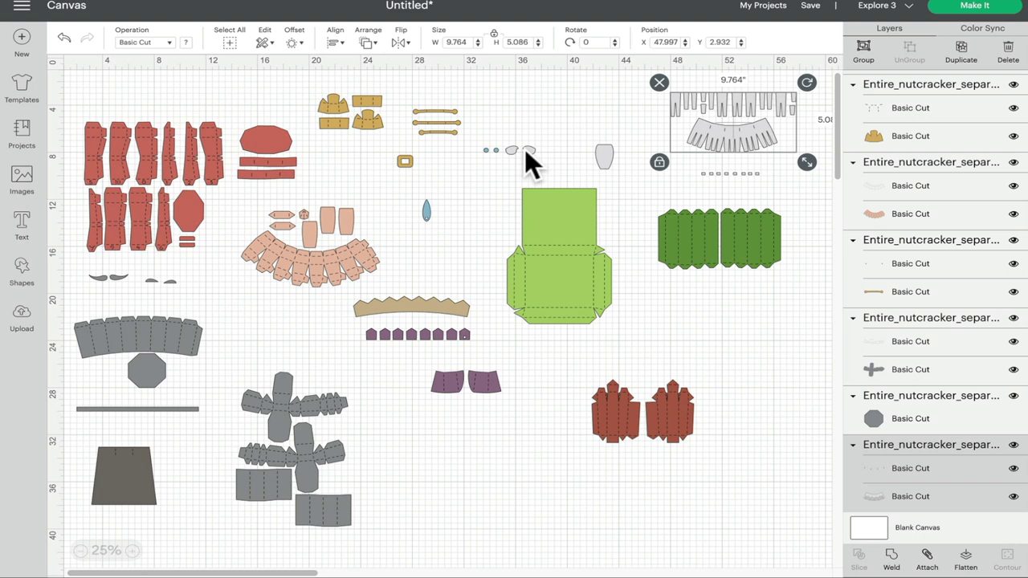
{"action": "left_click", "coordinate": [724, 243]}
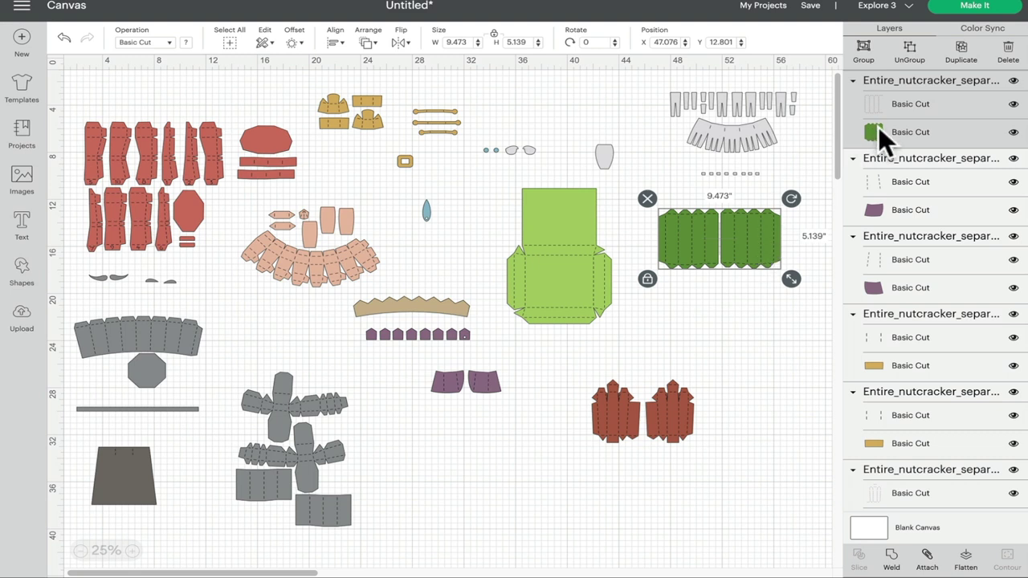
Recolour the left pleated piece to its partner's green after trying purple and dark green
{"action": "left_click", "coordinate": [692, 228]}
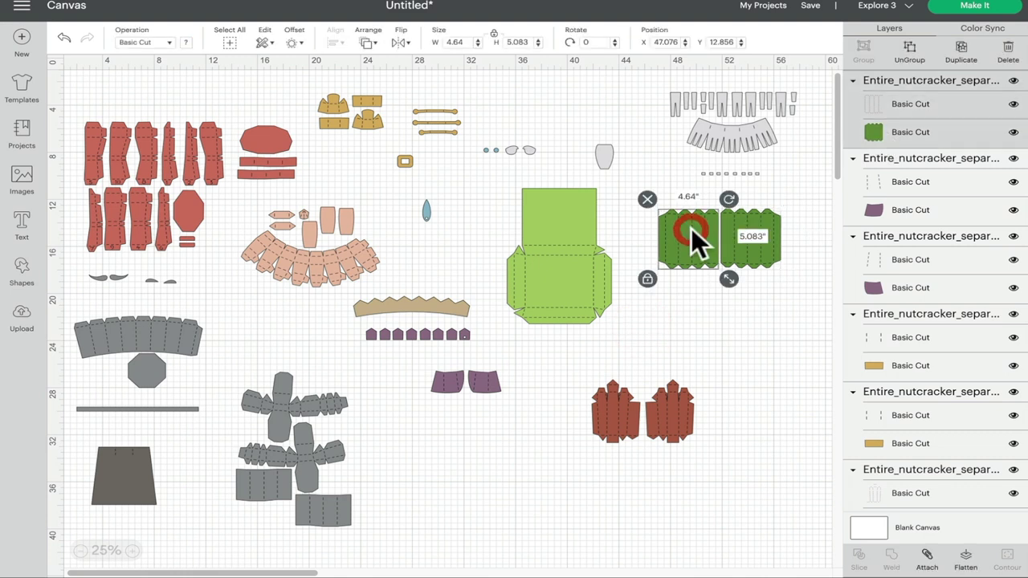
{"action": "left_click", "coordinate": [187, 43]}
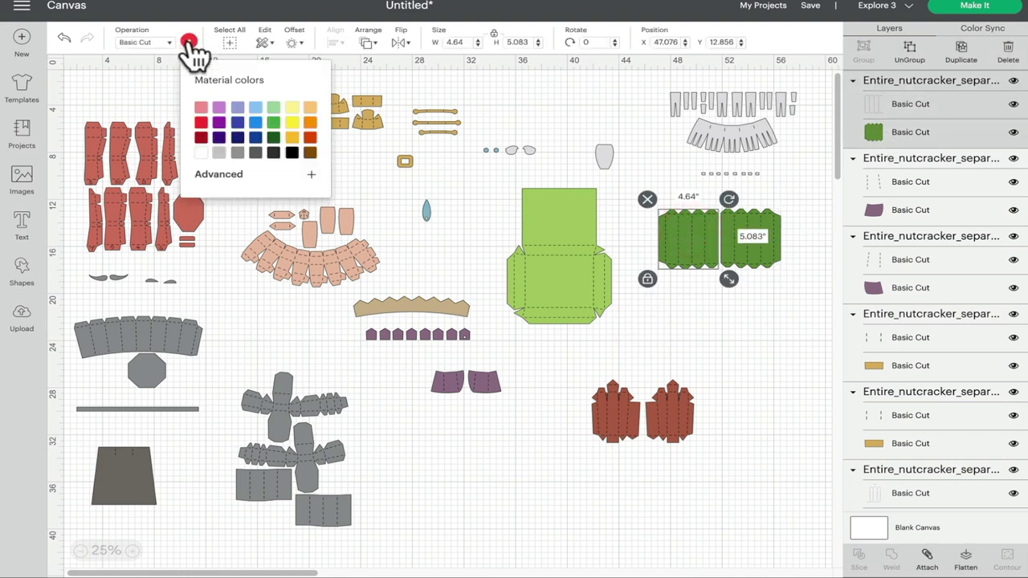
{"action": "left_click", "coordinate": [221, 130]}
{"action": "left_click", "coordinate": [273, 166]}
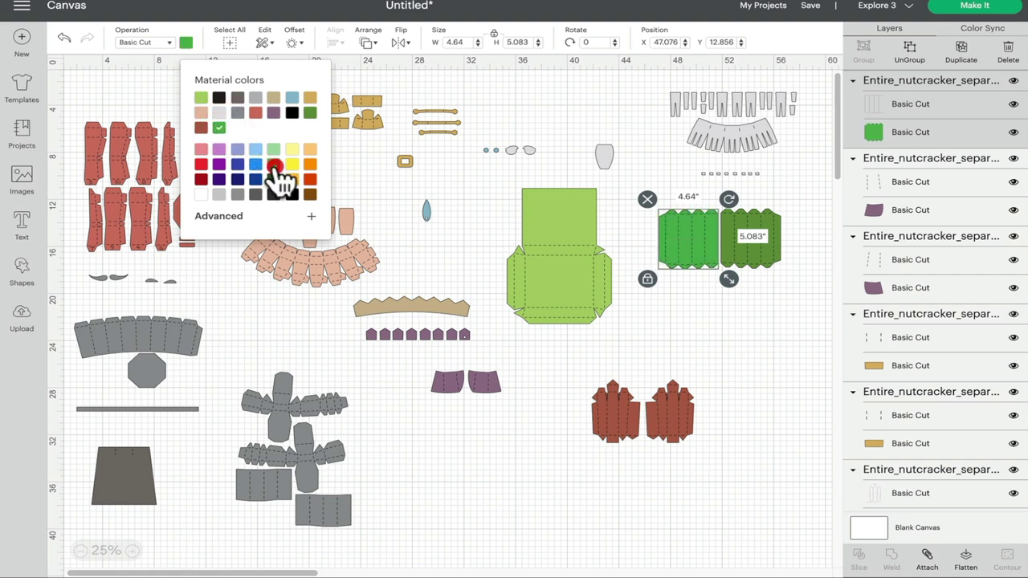
{"action": "left_click", "coordinate": [273, 182]}
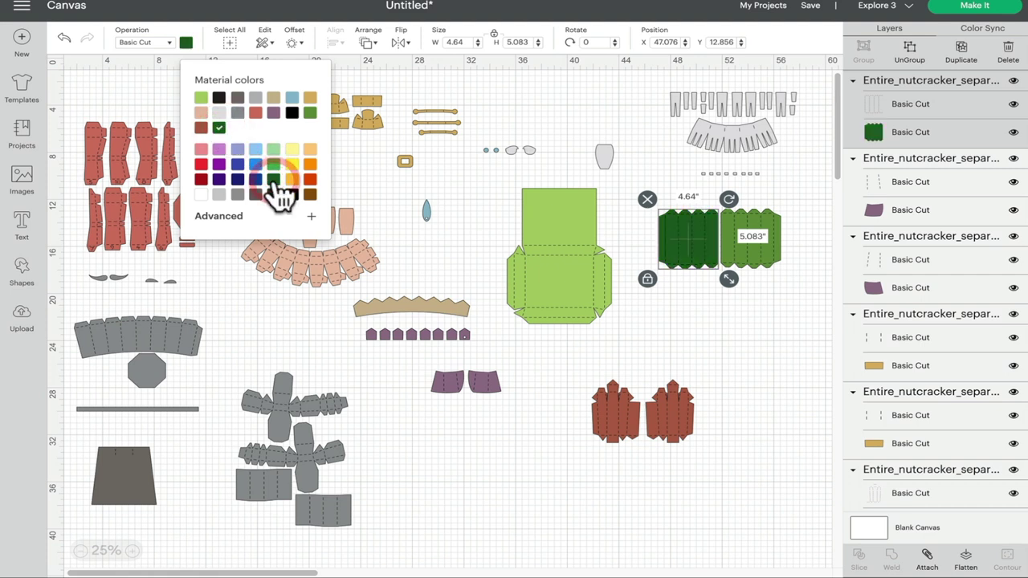
{"action": "left_click", "coordinate": [273, 152]}
{"action": "left_click", "coordinate": [760, 360]}
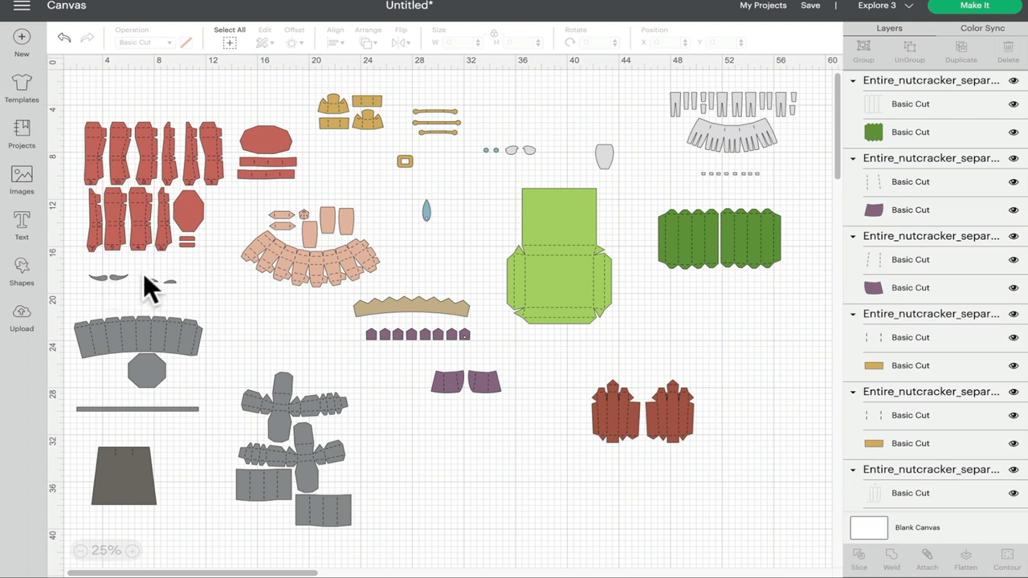
Move the grey eyebrow piece beside its pair and attach the two eyebrows
{"action": "left_click", "coordinate": [167, 283]}
{"action": "left_click_drag", "start_coordinate": [171, 280], "coordinate": [135, 290]}
{"action": "left_click", "coordinate": [176, 281]}
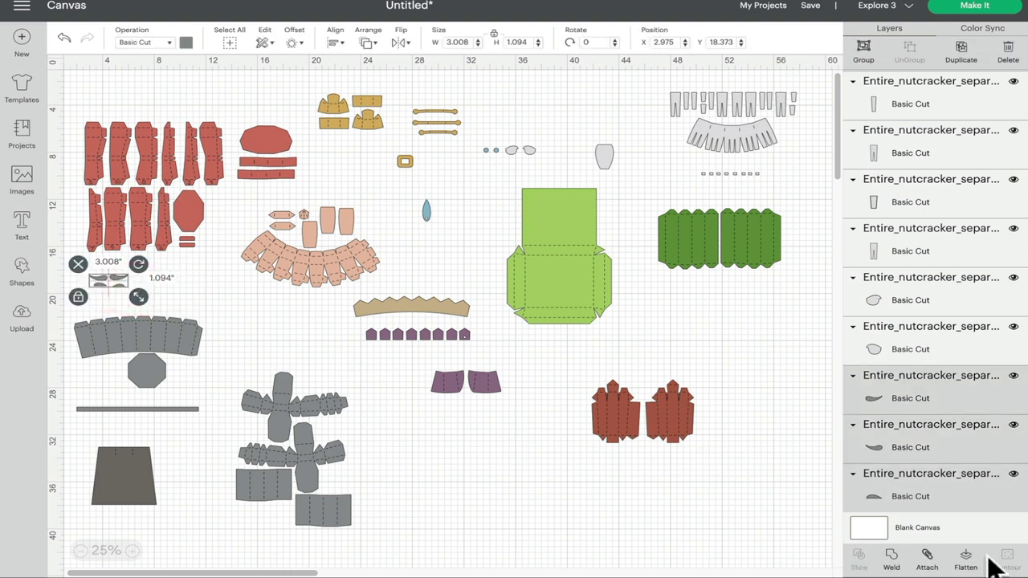
{"action": "left_click", "coordinate": [927, 554]}
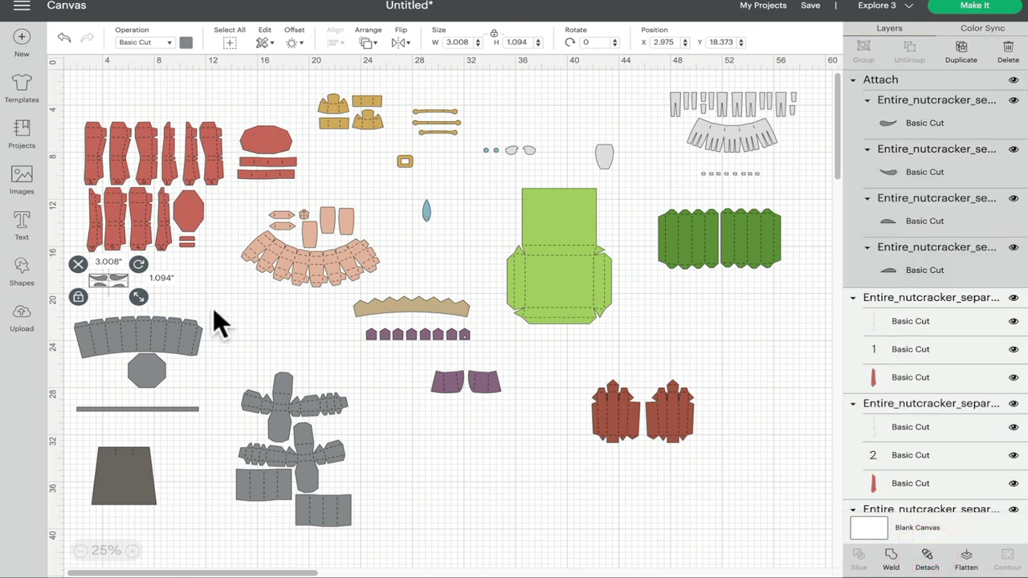
Attach the grey arch and octagon and colour them dark charcoal
{"action": "left_click", "coordinate": [169, 348]}
{"action": "left_click", "coordinate": [240, 326]}
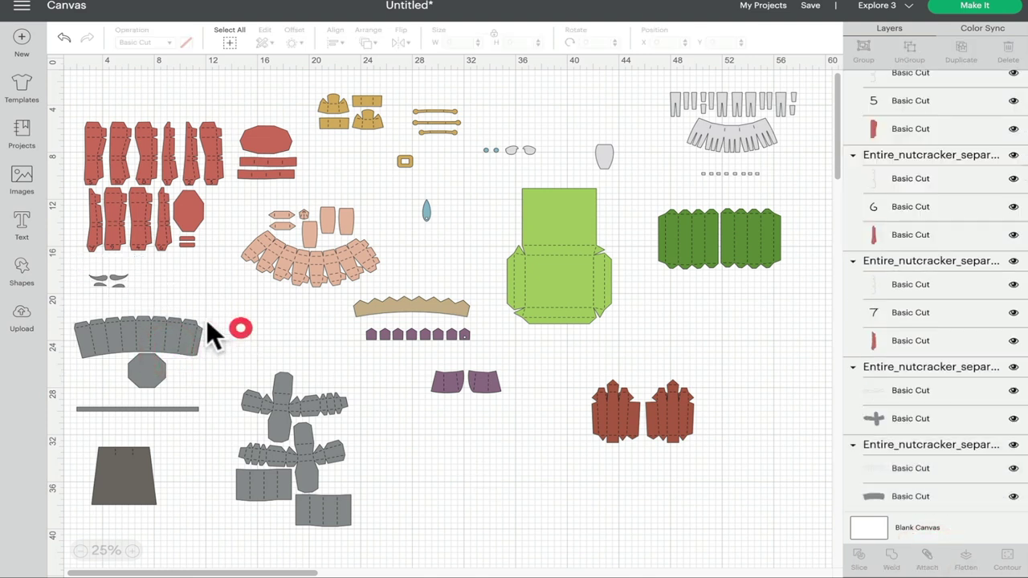
{"action": "left_click_drag", "start_coordinate": [217, 306], "coordinate": [140, 371]}
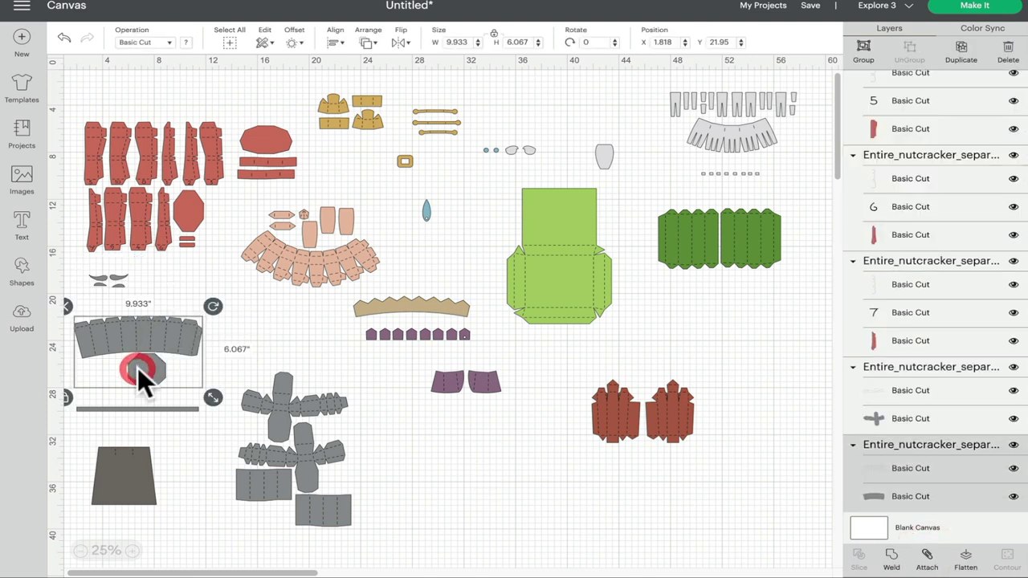
{"action": "left_click", "coordinate": [927, 559]}
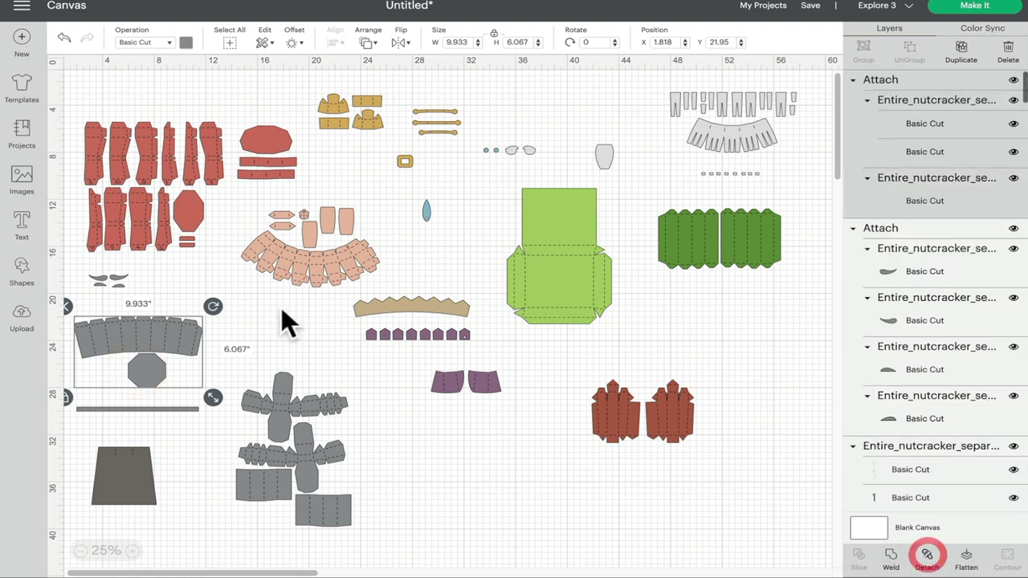
{"action": "left_click", "coordinate": [186, 42]}
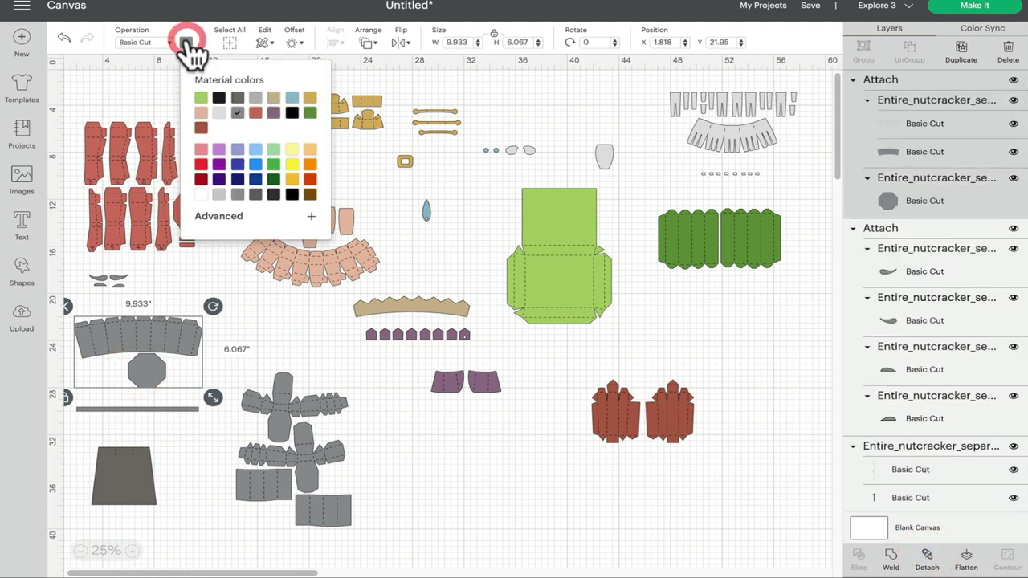
{"action": "left_click", "coordinate": [256, 194]}
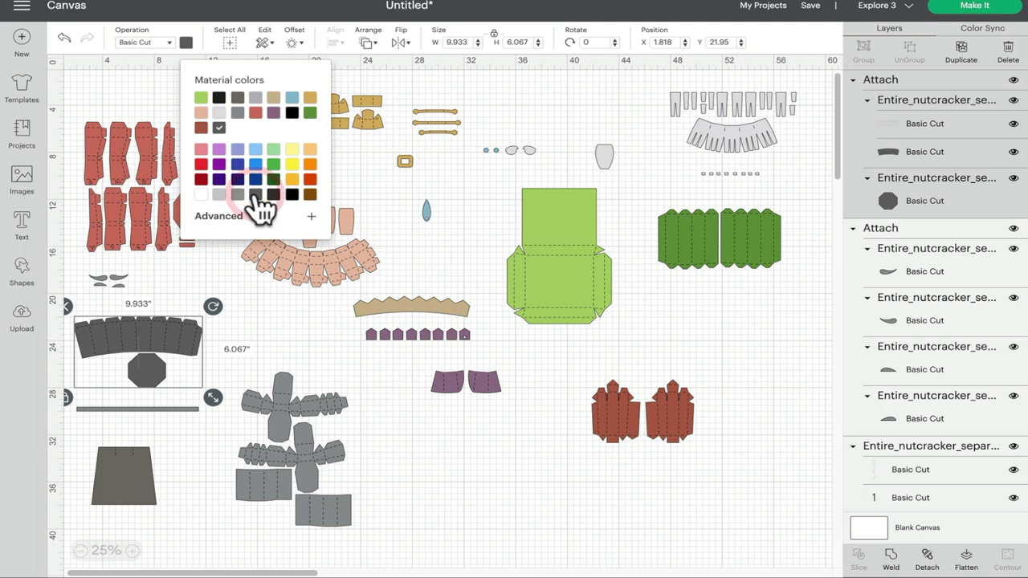
{"action": "left_click", "coordinate": [250, 354]}
Attach the large 8.893 × 13.117 in grey cluster and colour it black
{"action": "left_click_drag", "start_coordinate": [249, 354], "coordinate": [352, 522]}
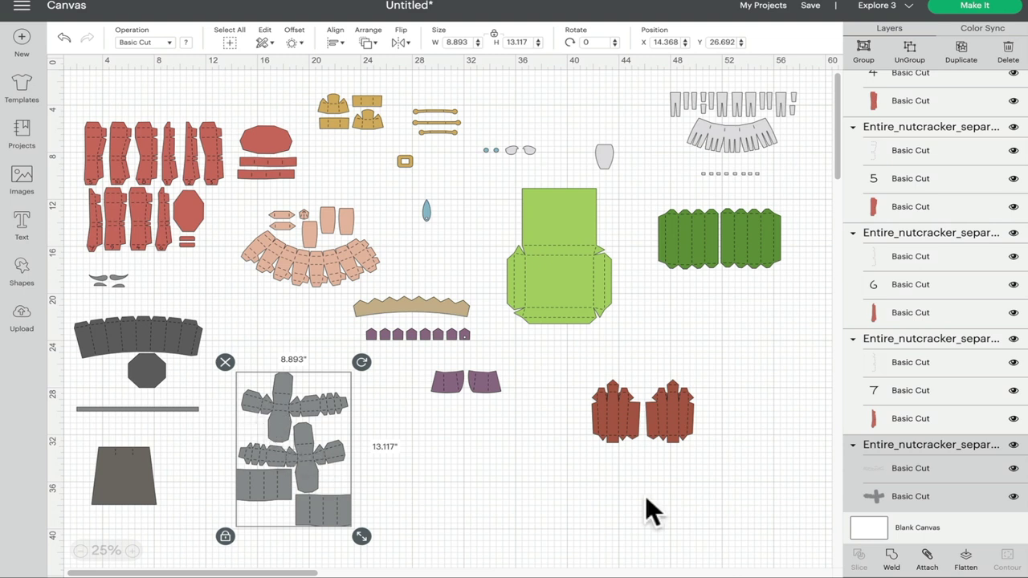
{"action": "left_click", "coordinate": [927, 558]}
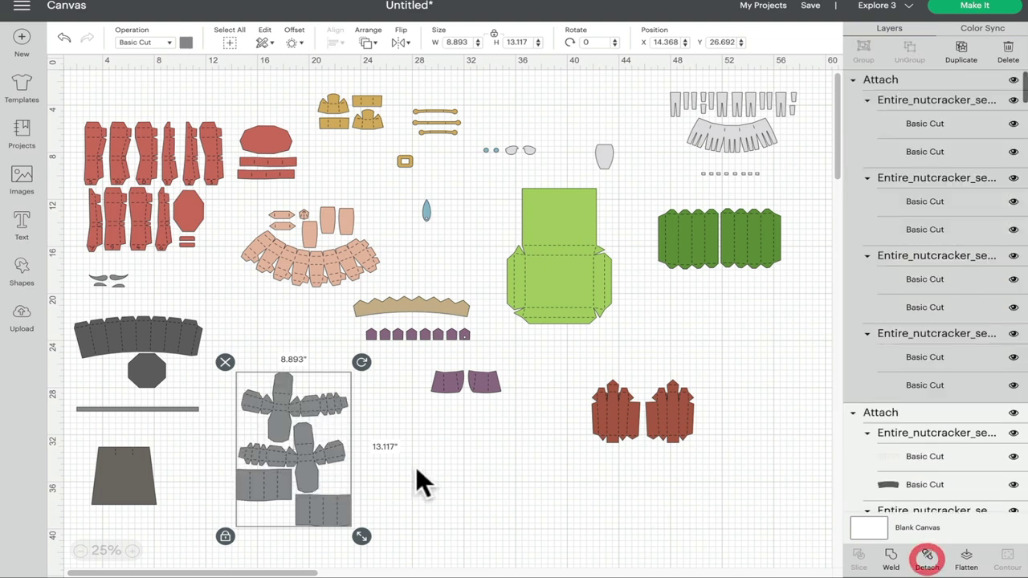
{"action": "left_click", "coordinate": [185, 42]}
{"action": "left_click", "coordinate": [274, 195]}
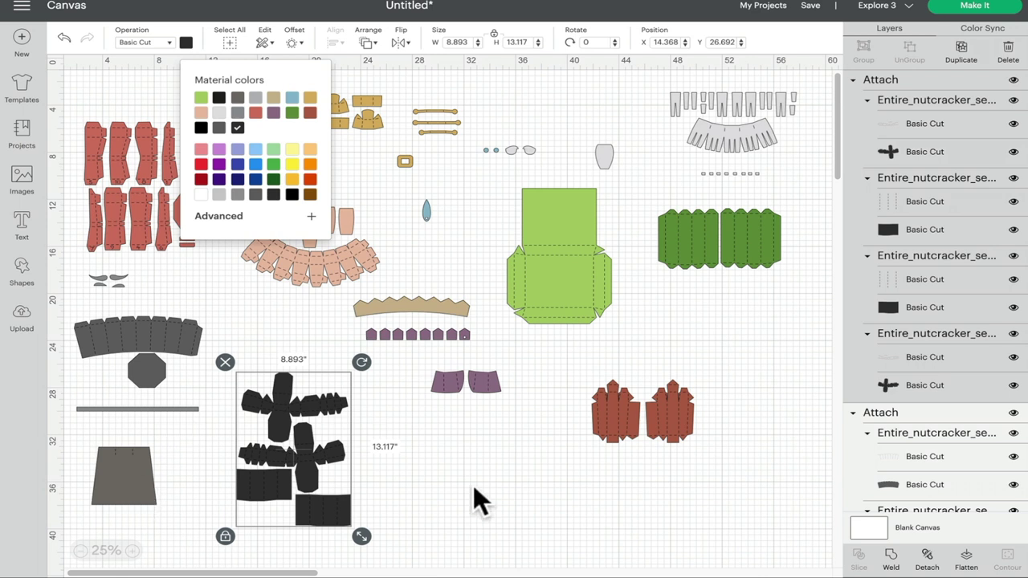
{"action": "left_click", "coordinate": [523, 488]}
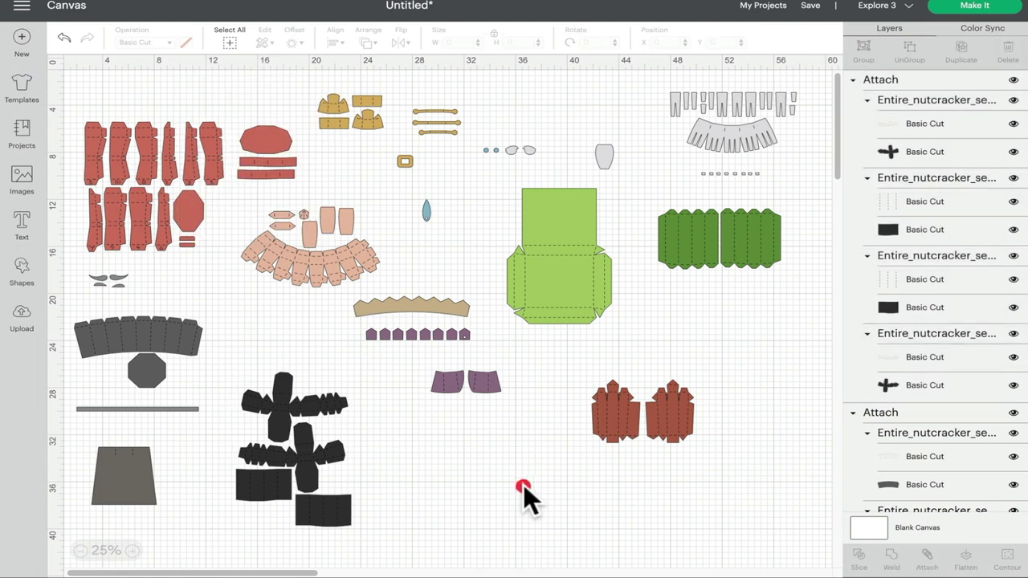